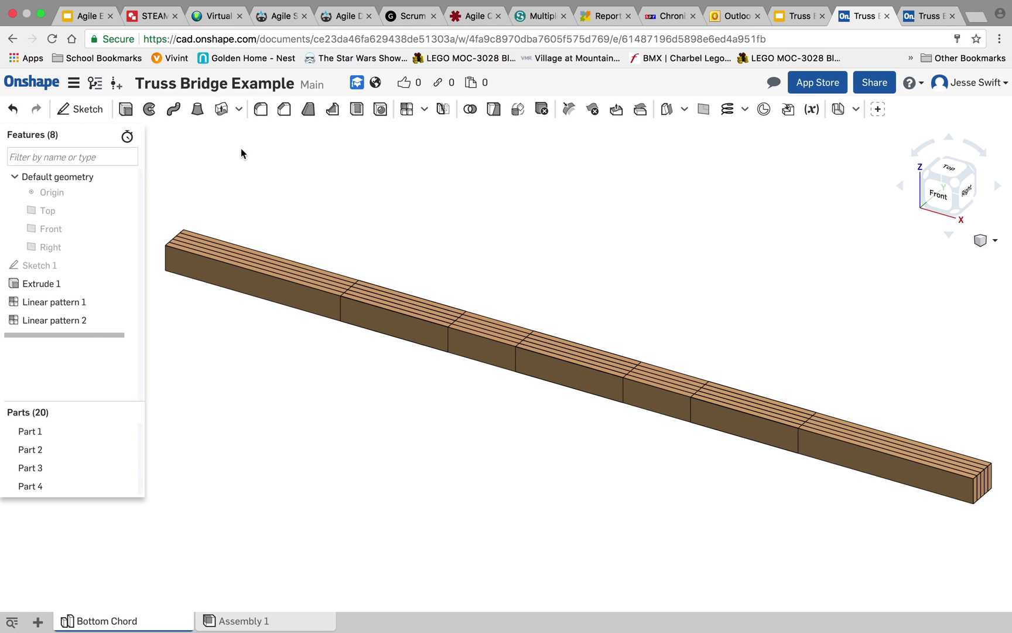
- Add a new blank Part Studio to the Truss Bridge Example document
{"action": "left_click", "coordinate": [38, 621]}
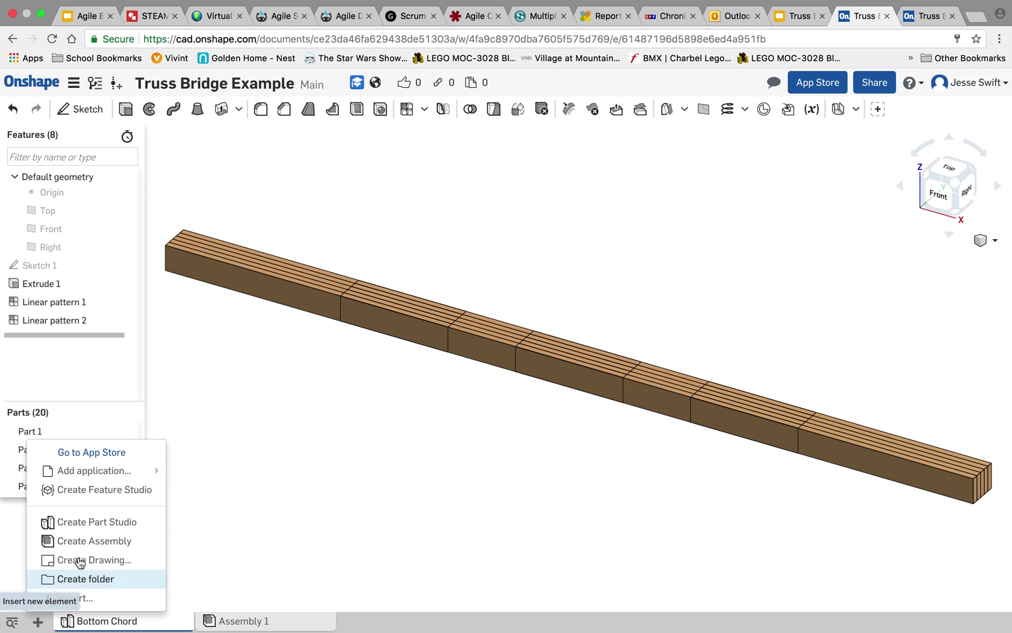
{"action": "left_click", "coordinate": [97, 522]}
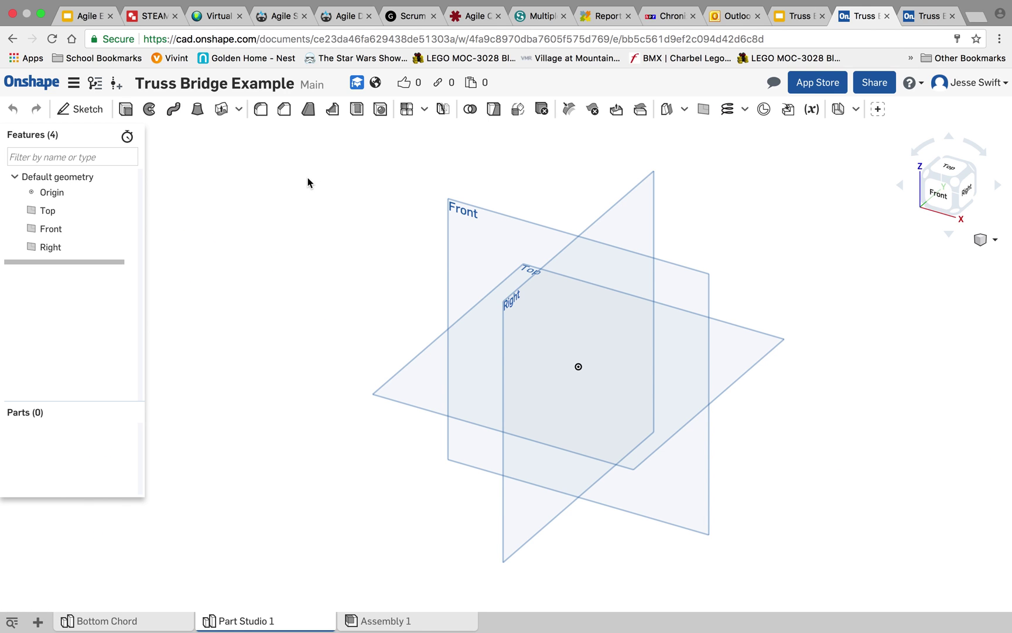
- Sketch a thin corner rectangle of length 6.5 on the Top plane and finish Sketch 1
{"action": "left_click", "coordinate": [91, 112]}
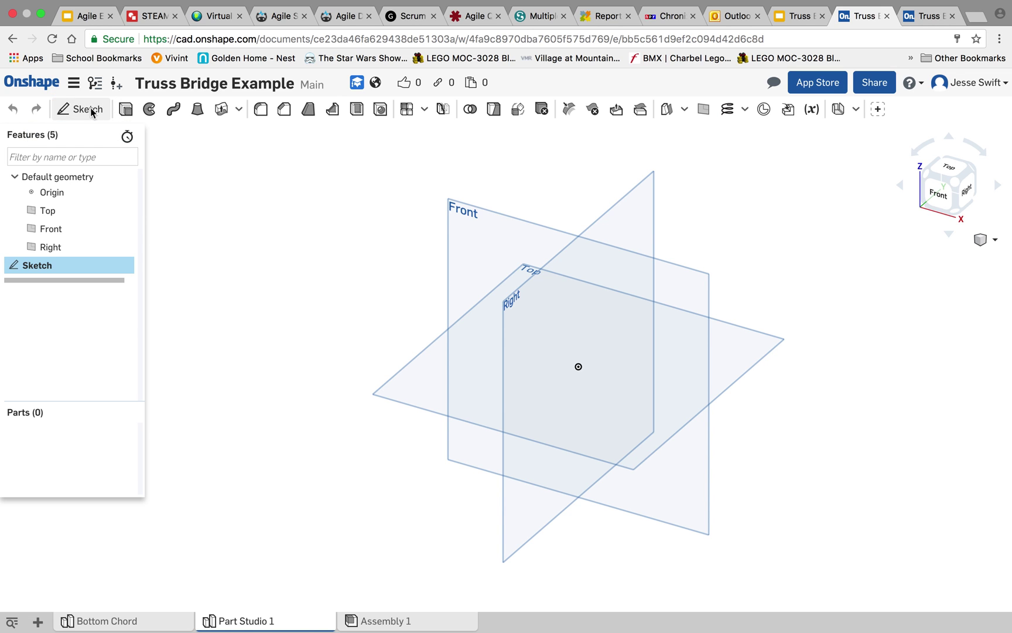
{"action": "left_click", "coordinate": [417, 378]}
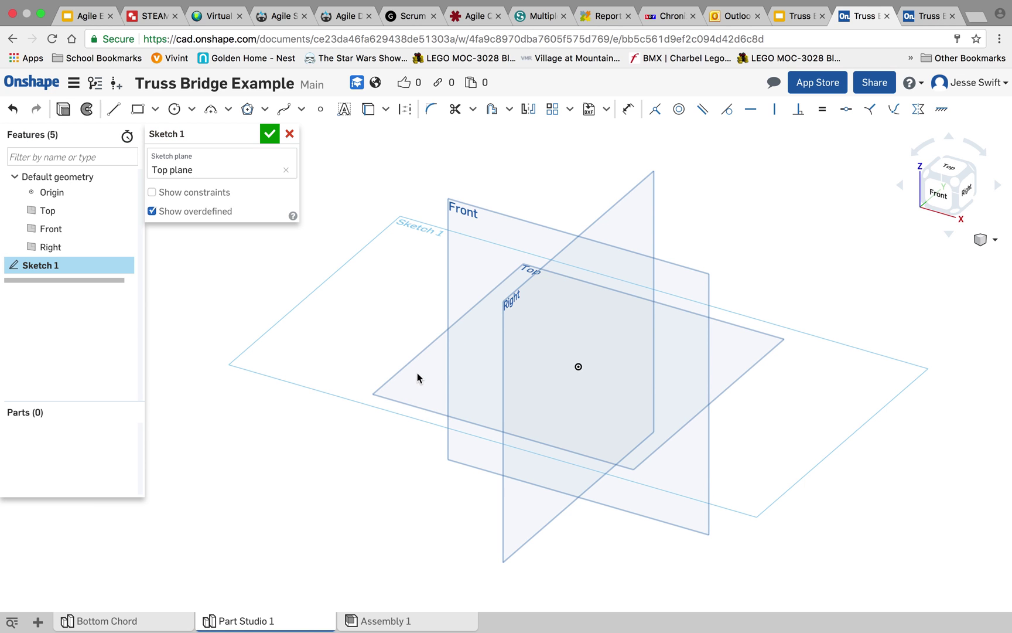
{"action": "left_click", "coordinate": [138, 109]}
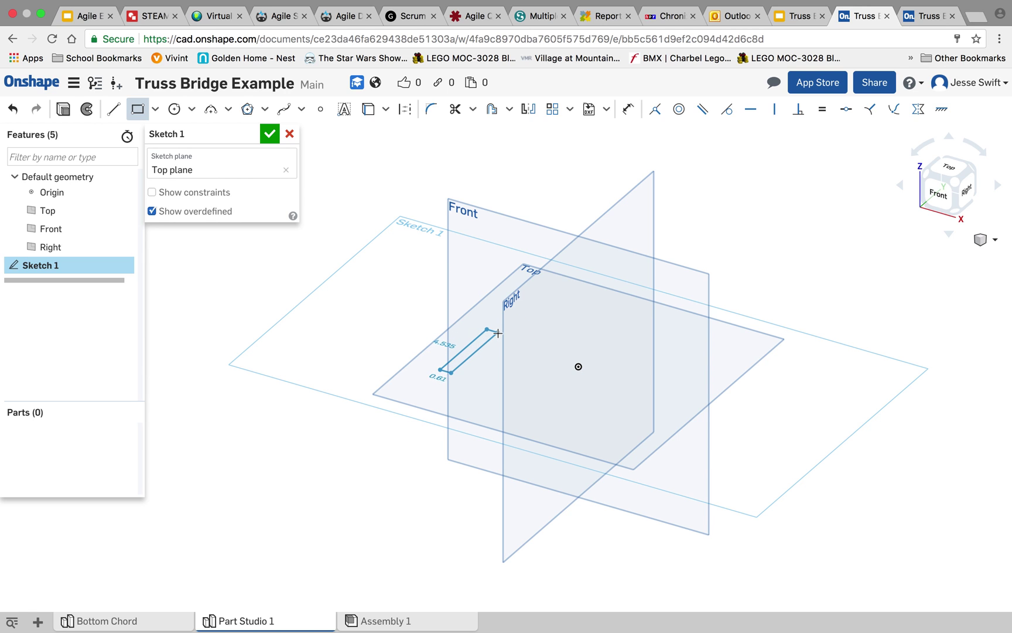
{"action": "left_click", "coordinate": [496, 334]}
{"action": "key", "text": "Return"}
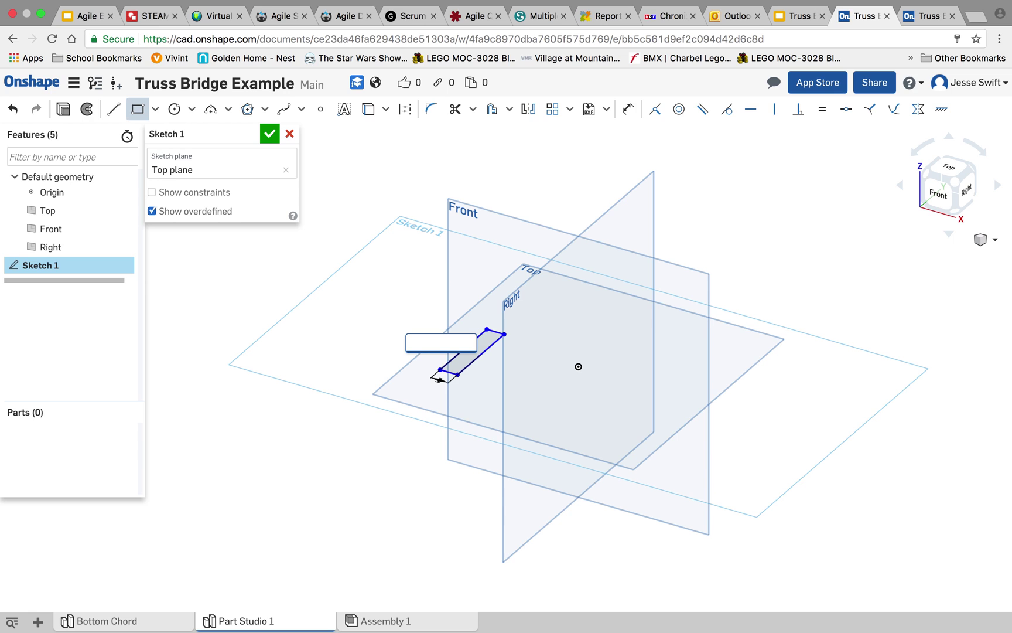
{"action": "type", "text": "6.5"}
{"action": "key", "text": "Return"}
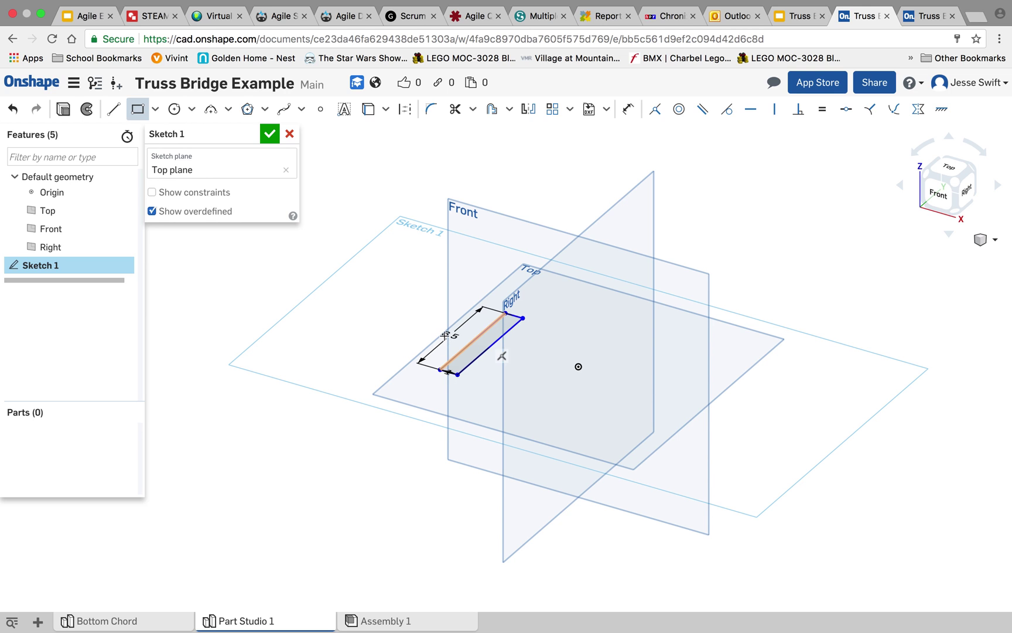
{"action": "left_click", "coordinate": [270, 134]}
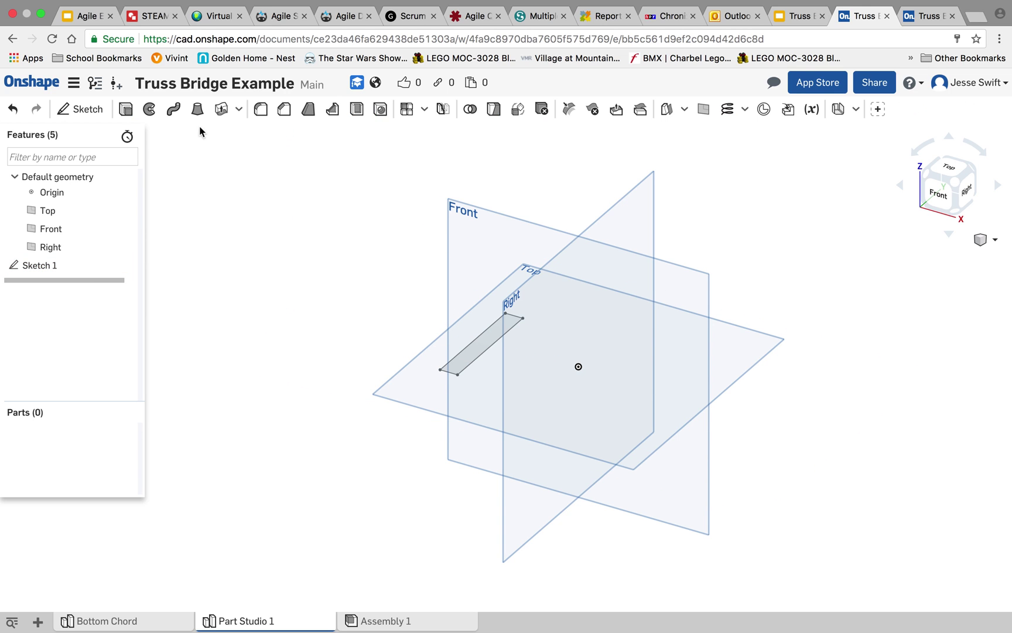
- Extrude the rectangle to a 0.25 cm depth, creating the thin slab Part 1
{"action": "left_click", "coordinate": [126, 108]}
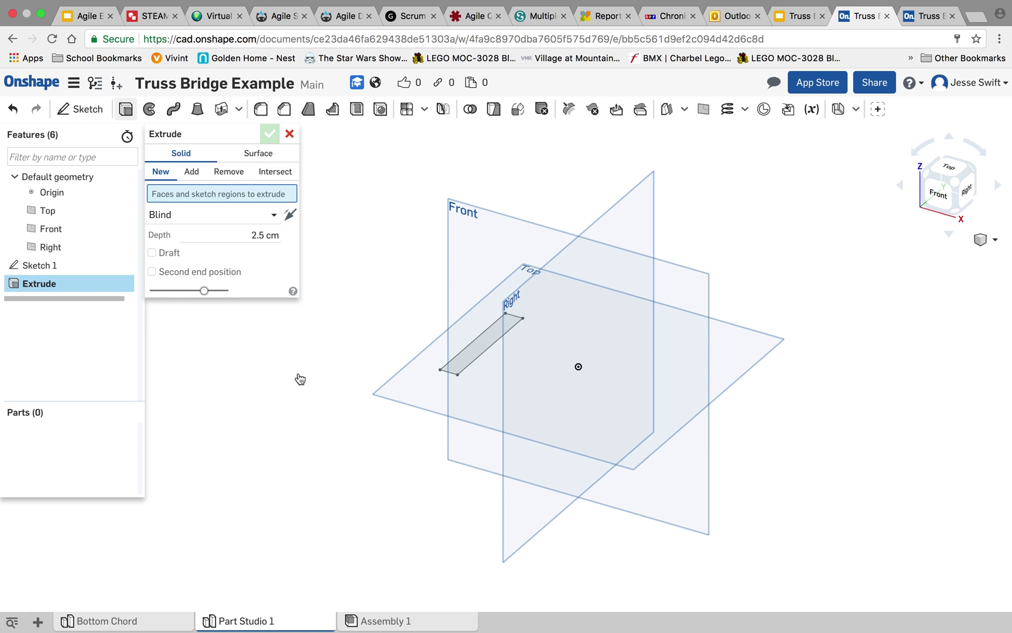
{"action": "left_click", "coordinate": [476, 359]}
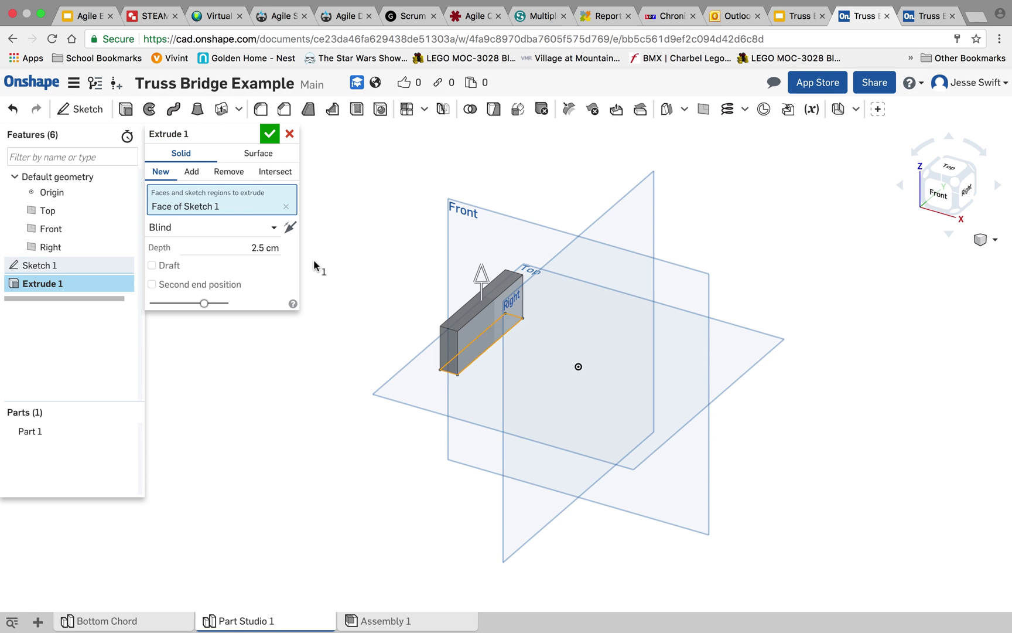
{"action": "left_click", "coordinate": [270, 248]}
{"action": "key", "text": "BackSpace"}
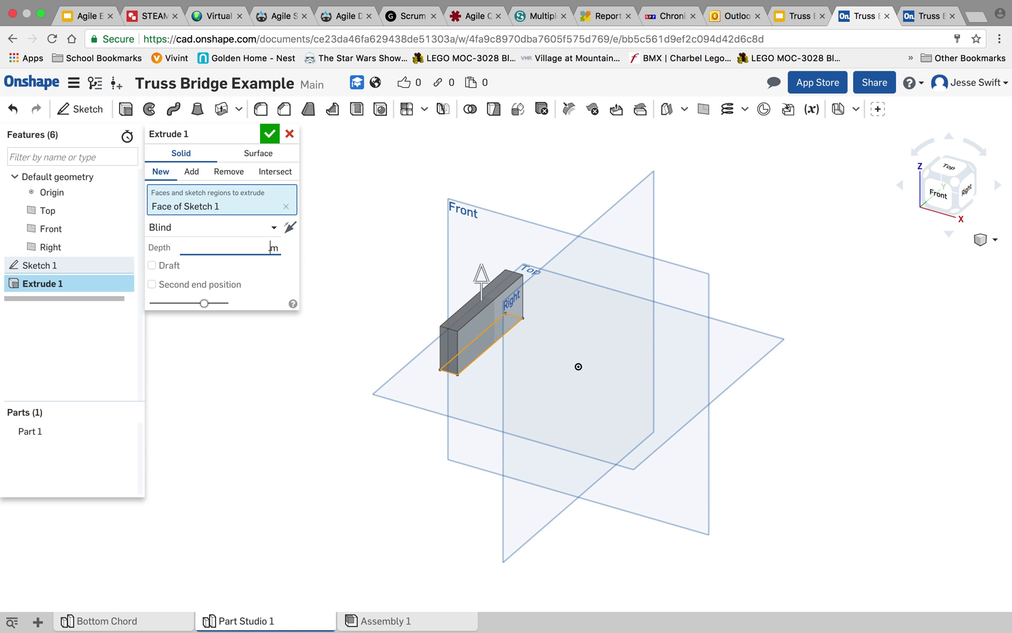
{"action": "type", "text": ".25"}
{"action": "key", "text": "Return"}
{"action": "left_click", "coordinate": [270, 135]}
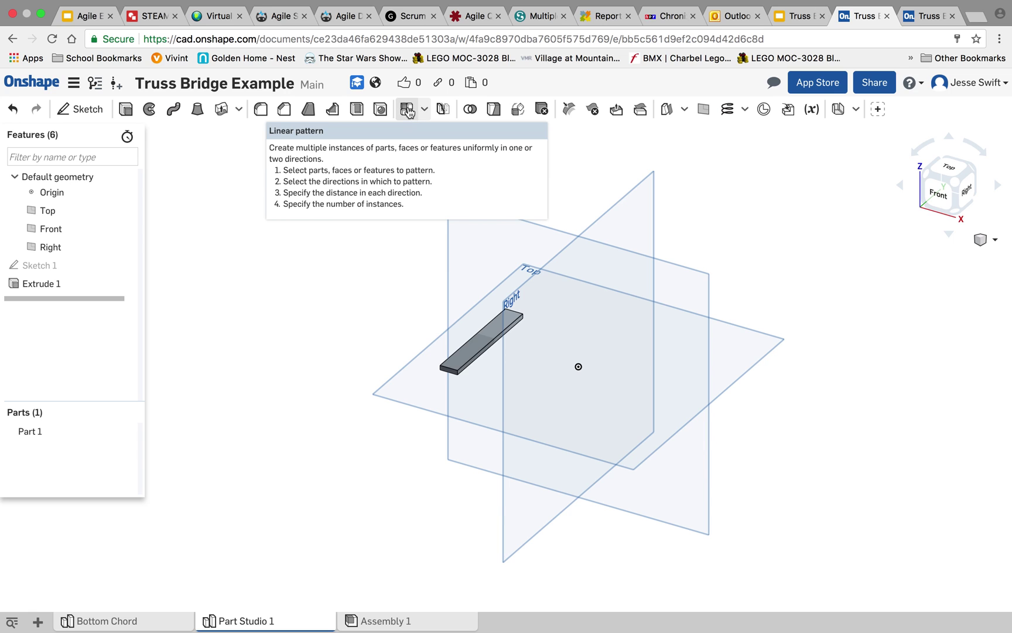
{"action": "left_click", "coordinate": [416, 111]}
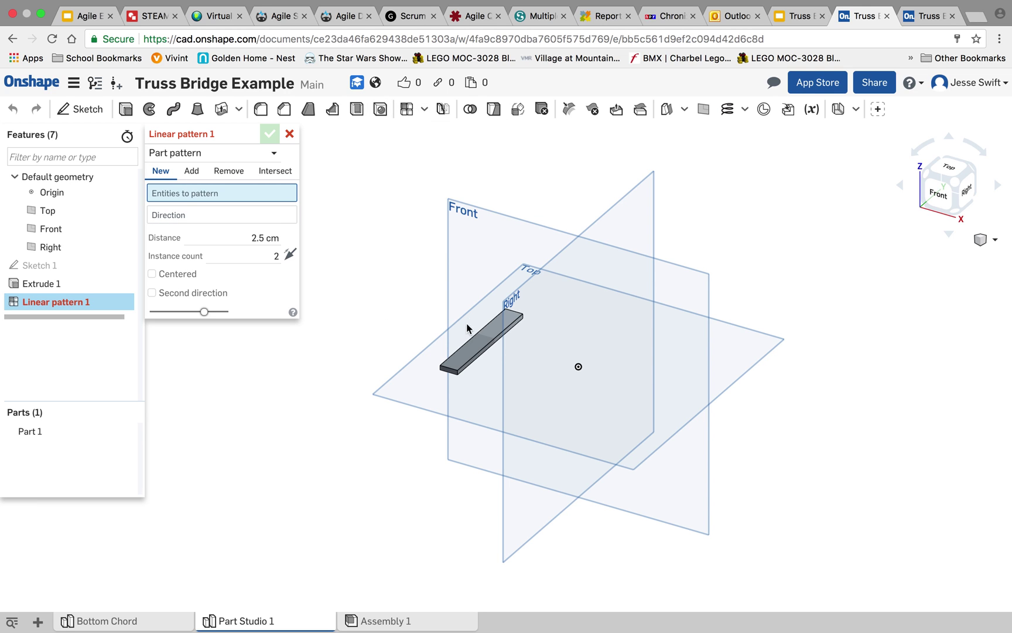
- Pattern Part 1 along its long face into 35 instances spaced 1 cm apart
{"action": "mouse_move", "coordinate": [339, 252]}
{"action": "left_mouse_down"}
{"action": "mouse_move", "coordinate": [539, 382]}
{"action": "mouse_move", "coordinate": [539, 406]}
{"action": "left_mouse_up"}
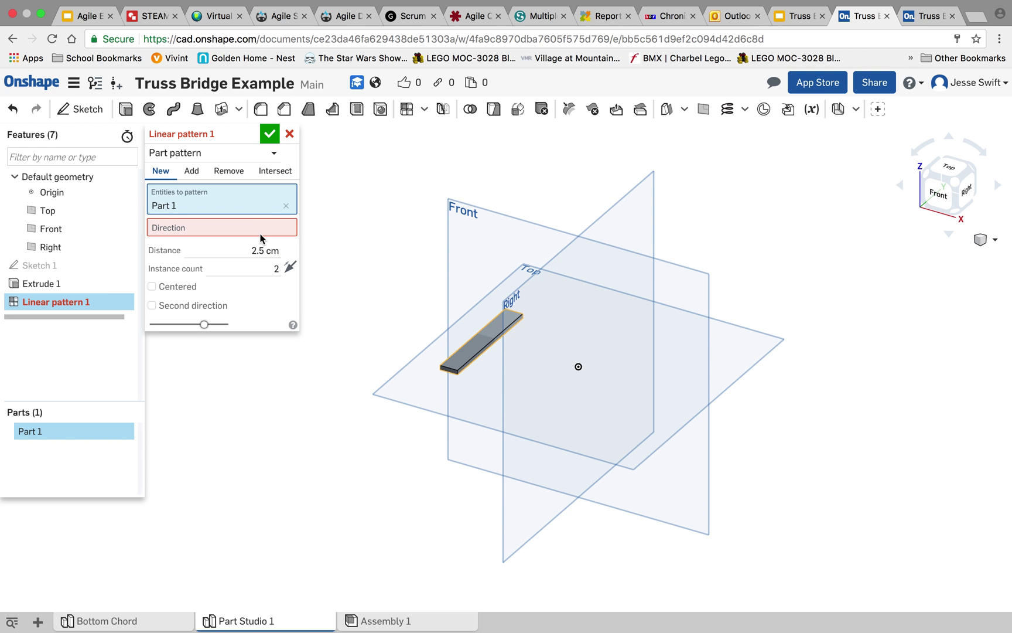
{"action": "left_click", "coordinate": [166, 228]}
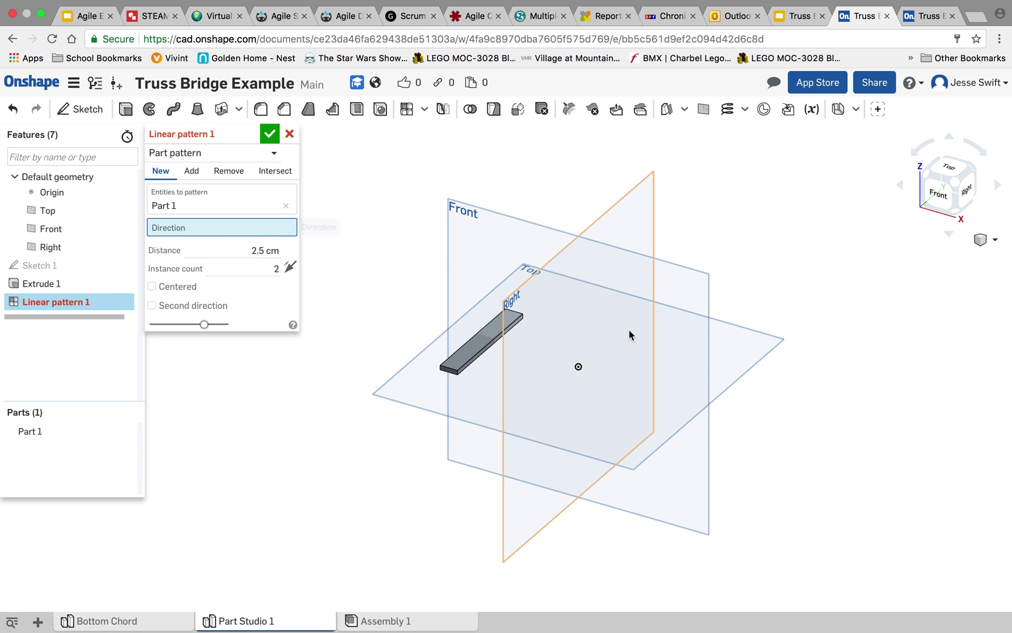
{"action": "scroll", "coordinate": [509, 340], "scroll_direction": "up", "scroll_amount": 3}
{"action": "scroll", "coordinate": [508, 340], "scroll_direction": "up", "scroll_amount": 3}
{"action": "scroll", "coordinate": [509, 340], "scroll_direction": "up", "scroll_amount": 2}
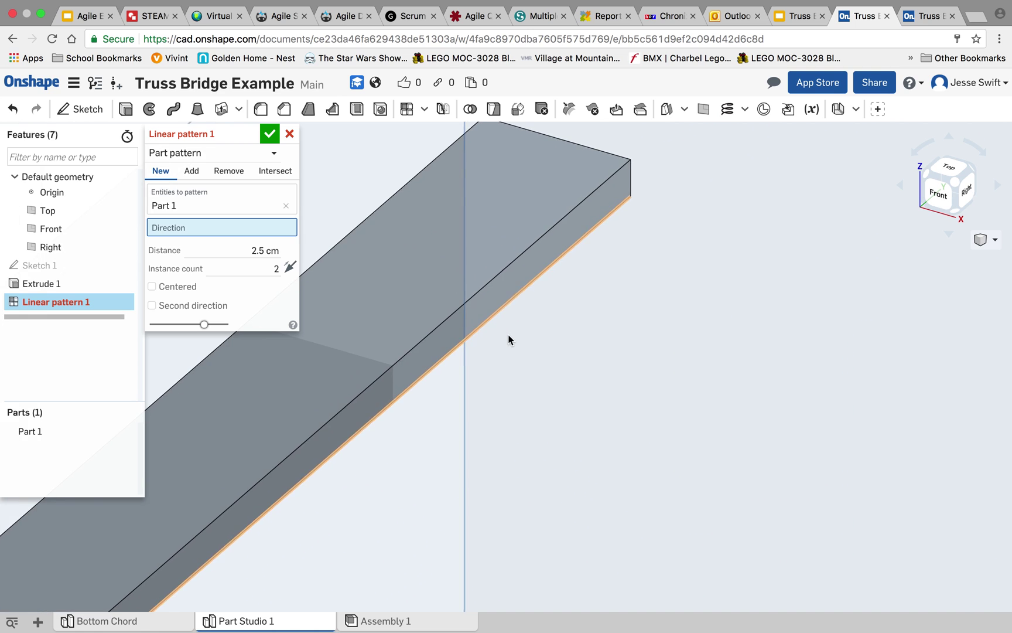
{"action": "left_click", "coordinate": [511, 289]}
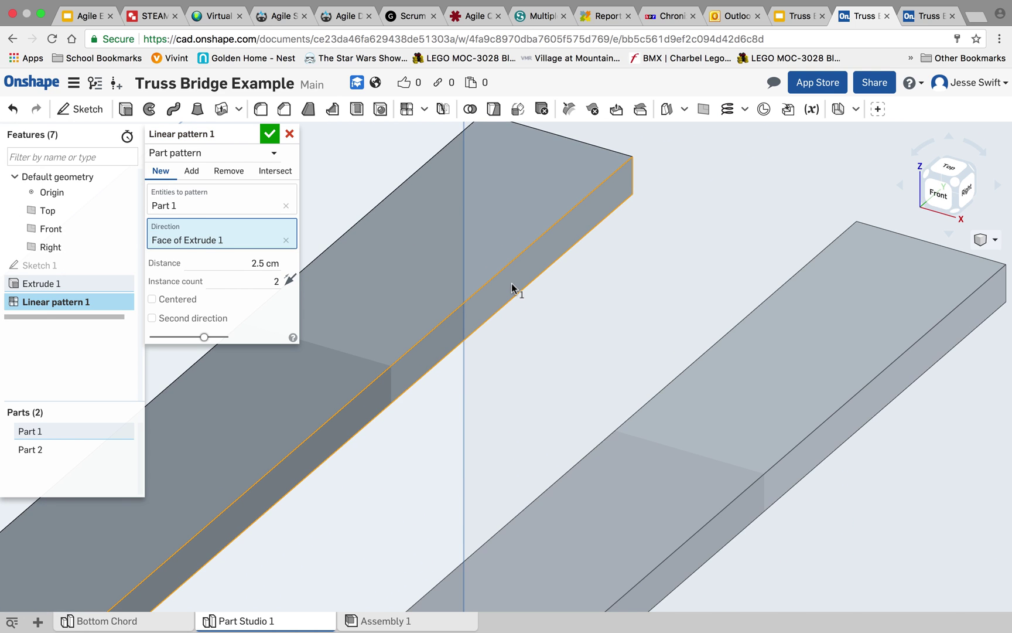
{"action": "scroll", "coordinate": [511, 288], "scroll_direction": "down", "scroll_amount": 5}
{"action": "scroll", "coordinate": [498, 293], "scroll_direction": "down", "scroll_amount": 3}
{"action": "scroll", "coordinate": [511, 293], "scroll_direction": "down", "scroll_amount": 1}
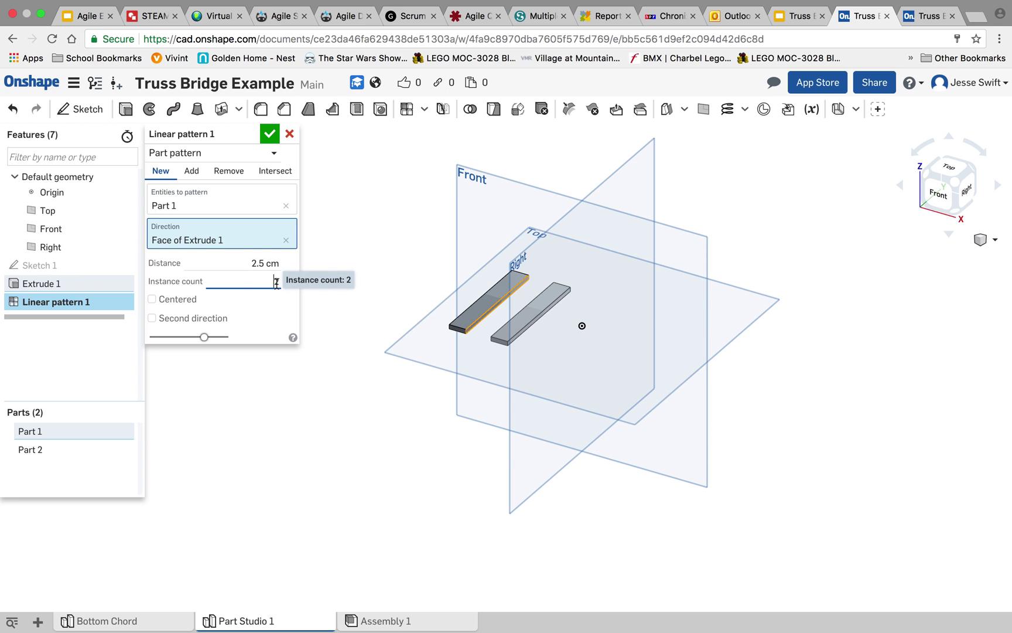
{"action": "double_click", "coordinate": [276, 282]}
{"action": "type", "text": "35"}
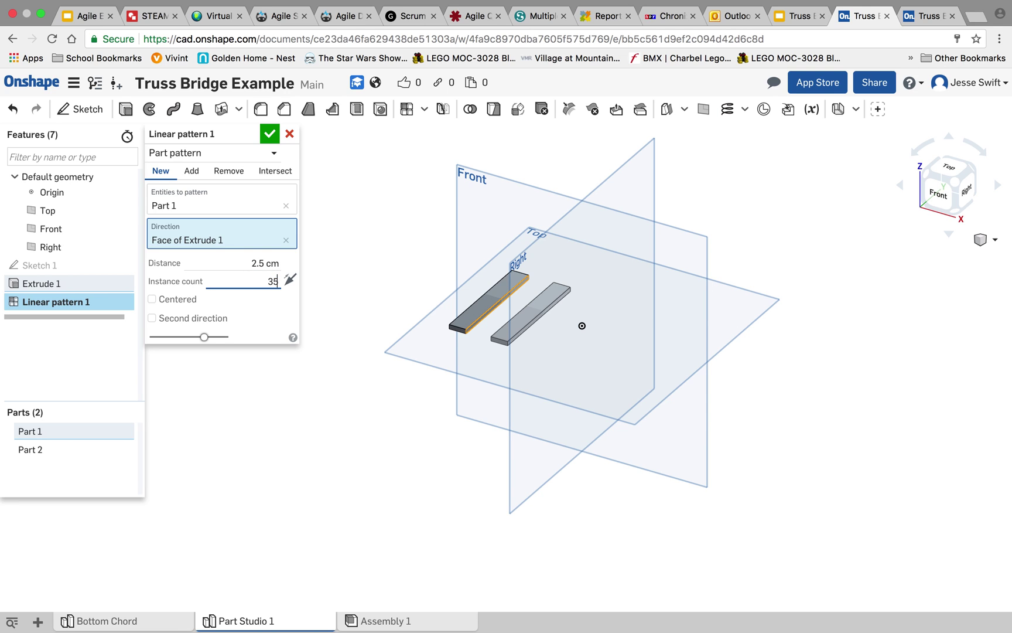
{"action": "key", "text": "Return"}
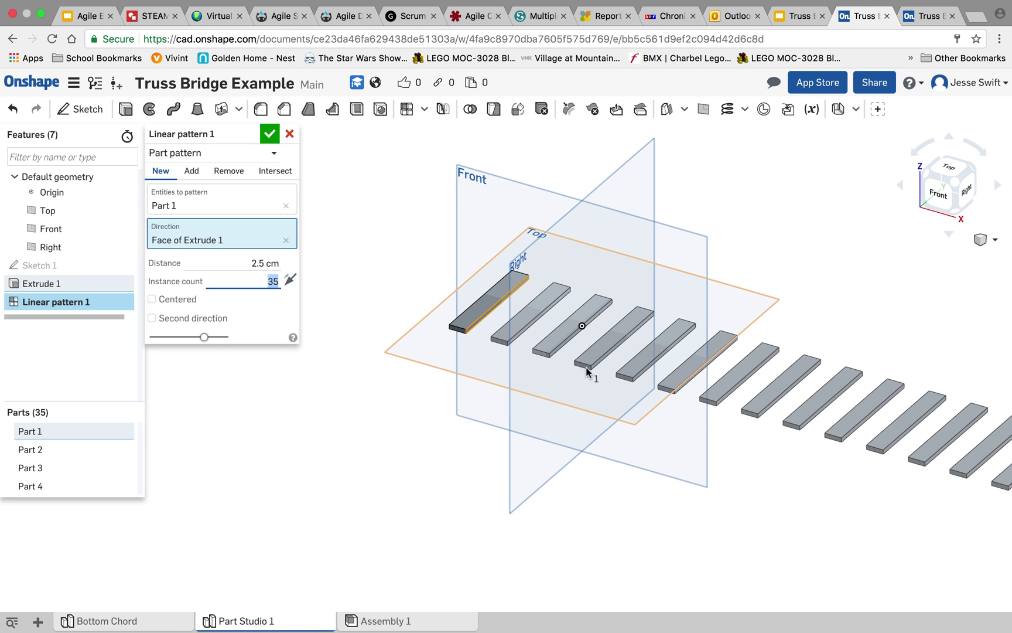
{"action": "scroll", "coordinate": [692, 396], "scroll_direction": "down", "scroll_amount": 2}
{"action": "scroll", "coordinate": [718, 402], "scroll_direction": "down", "scroll_amount": 2}
{"action": "scroll", "coordinate": [718, 402], "scroll_direction": "up", "scroll_amount": 2}
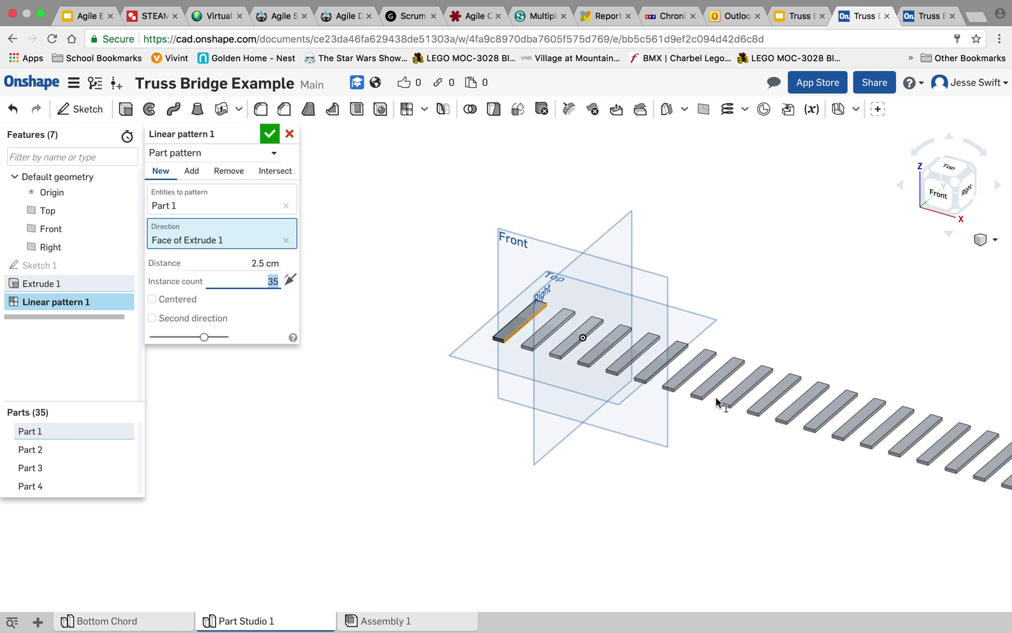
{"action": "scroll", "coordinate": [719, 402], "scroll_direction": "up", "scroll_amount": 3}
{"action": "scroll", "coordinate": [636, 365], "scroll_direction": "up", "scroll_amount": 1}
{"action": "scroll", "coordinate": [636, 366], "scroll_direction": "down", "scroll_amount": 2}
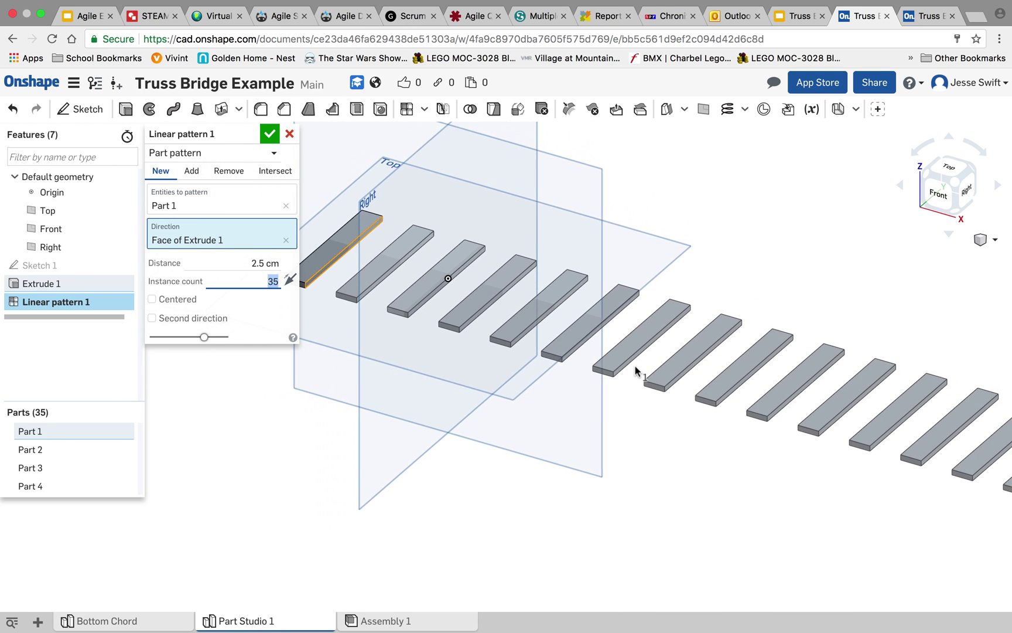
{"action": "left_click_drag", "start_coordinate": [240, 265], "coordinate": [261, 265]}
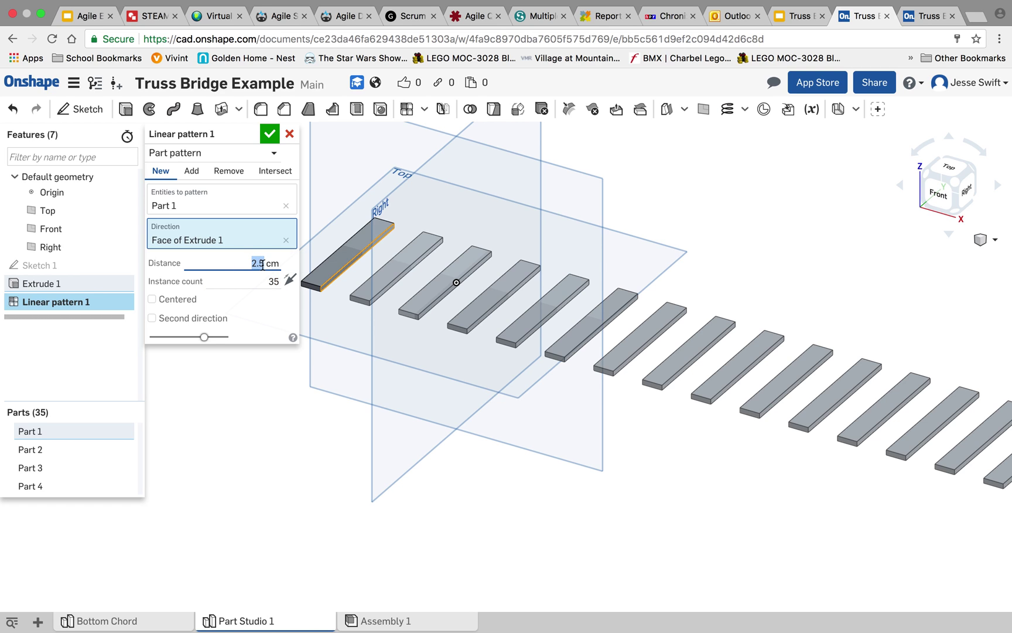
{"action": "type", "text": "1"}
{"action": "key", "text": "Return"}
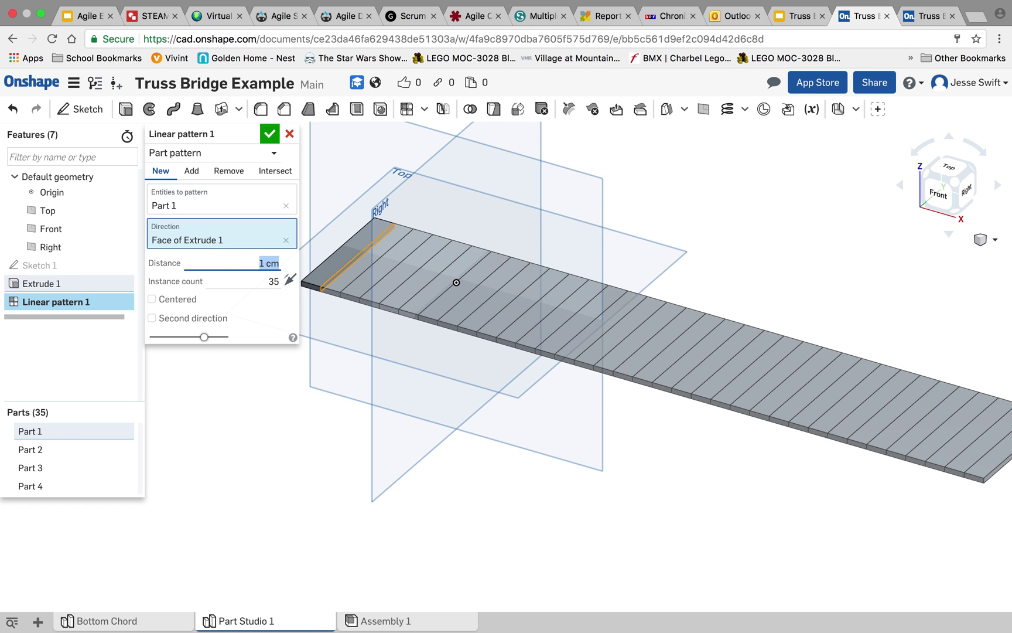
{"action": "key", "text": "Up"}
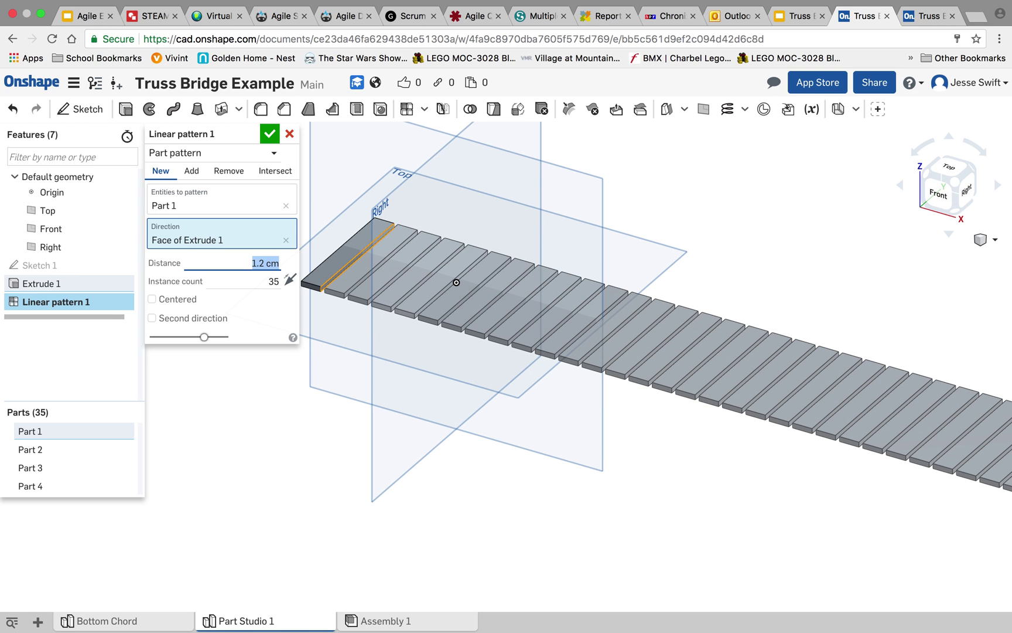
{"action": "type", "text": "1"}
{"action": "key", "text": "Return"}
- Accept the pattern, hide the Top, Front and Right planes and origin, and box-select all parts
{"action": "left_click", "coordinate": [266, 138]}
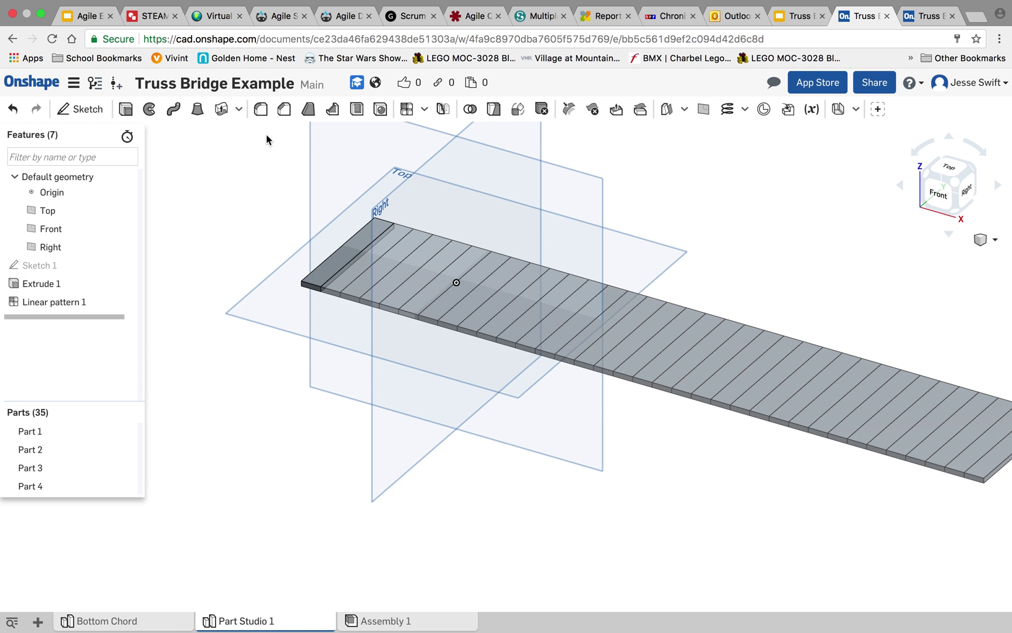
{"action": "scroll", "coordinate": [663, 365], "scroll_direction": "up", "scroll_amount": 3}
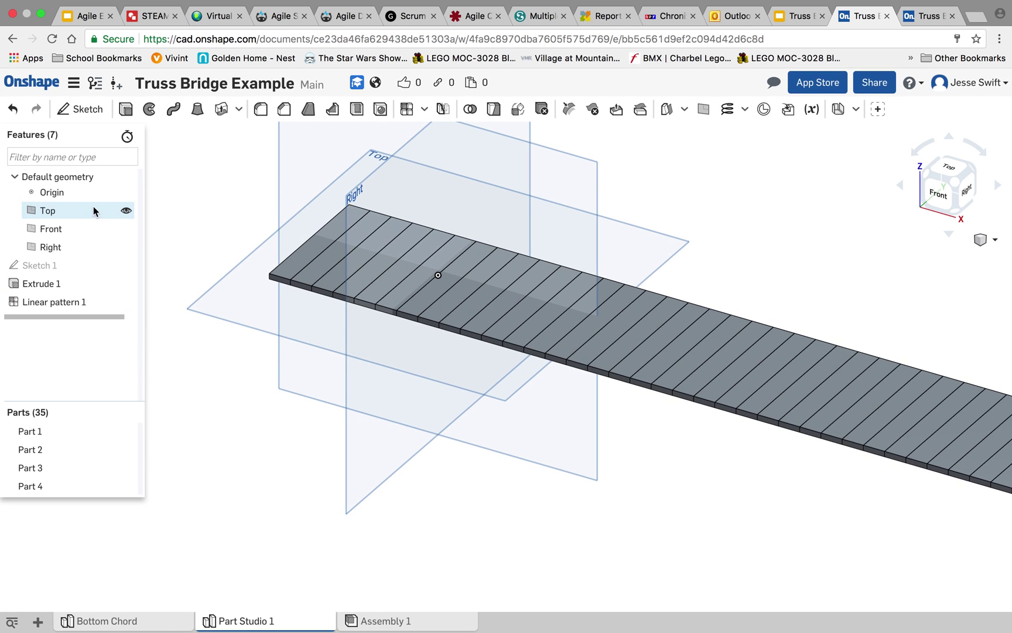
{"action": "left_click", "coordinate": [126, 210]}
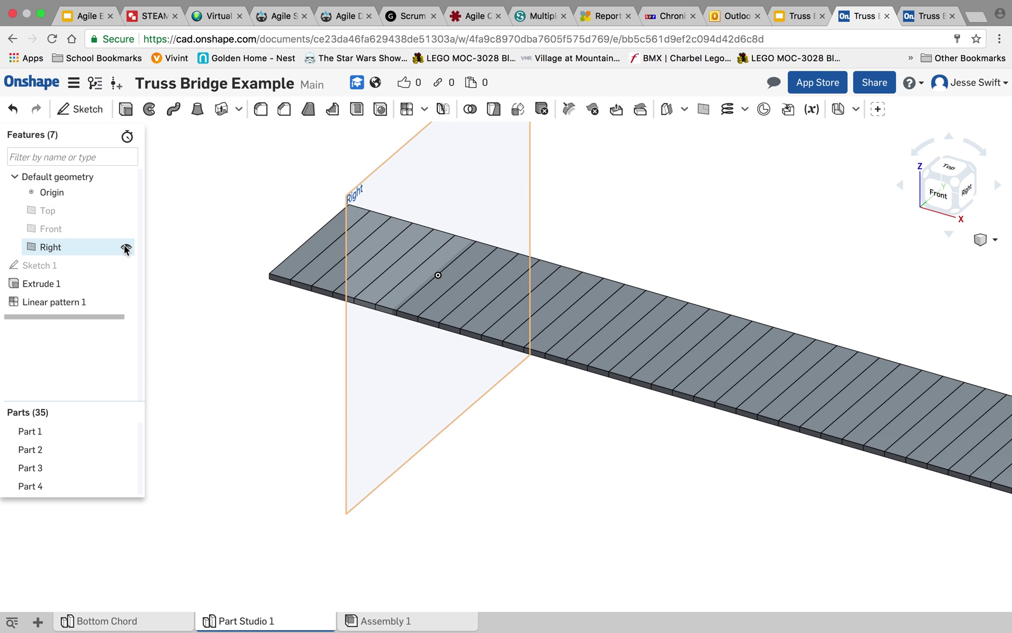
{"action": "left_click", "coordinate": [126, 246]}
{"action": "left_click", "coordinate": [126, 192]}
{"action": "scroll", "coordinate": [553, 417], "scroll_direction": "down", "scroll_amount": 2}
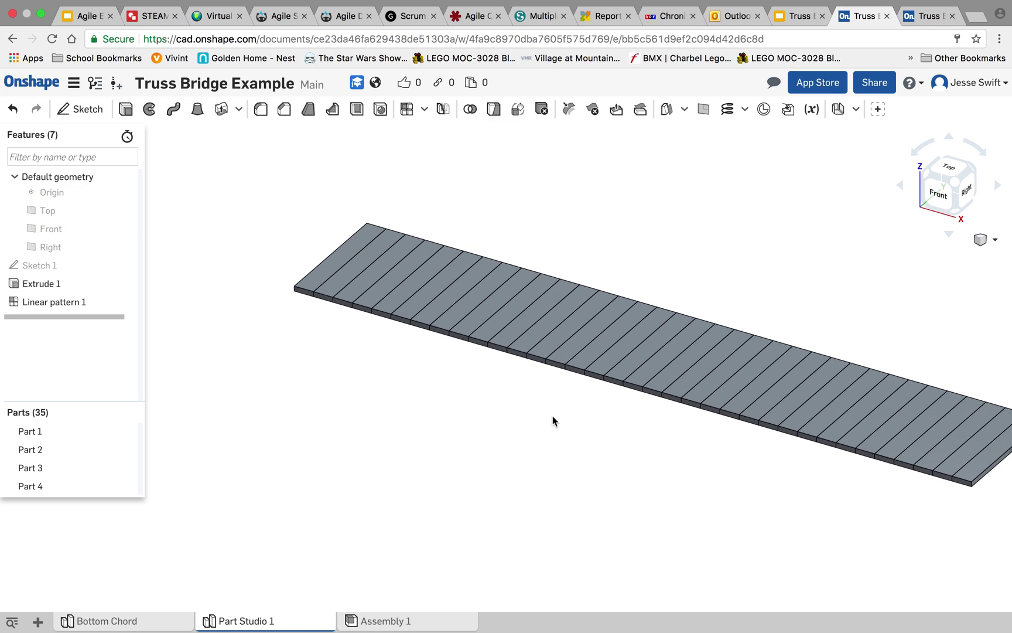
{"action": "scroll", "coordinate": [538, 296], "scroll_direction": "down", "scroll_amount": 2}
{"action": "scroll", "coordinate": [532, 308], "scroll_direction": "down", "scroll_amount": 1}
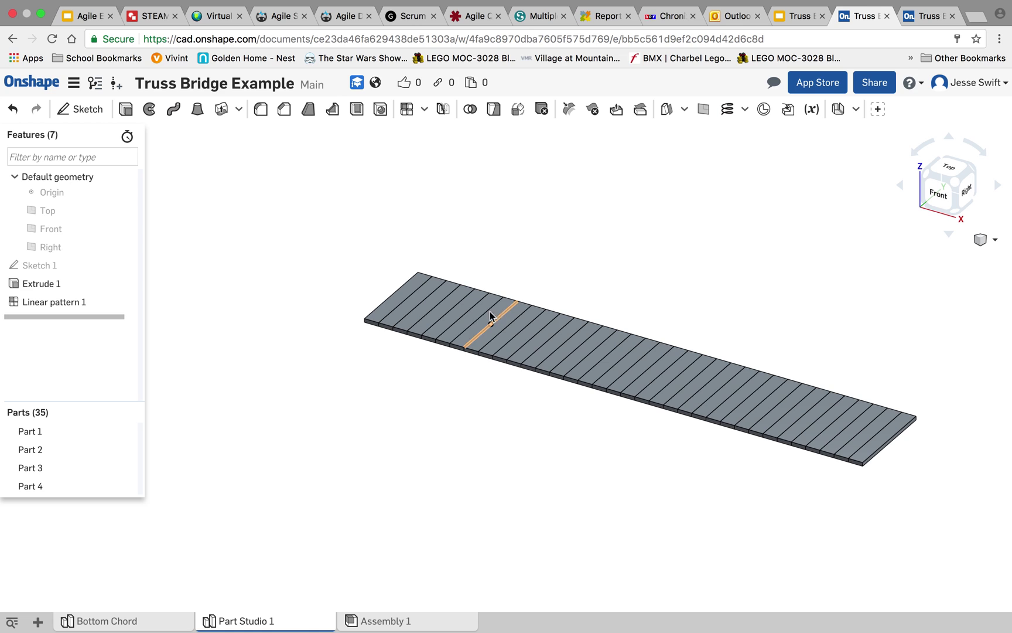
{"action": "left_click_drag", "start_coordinate": [925, 487], "coordinate": [342, 235]}
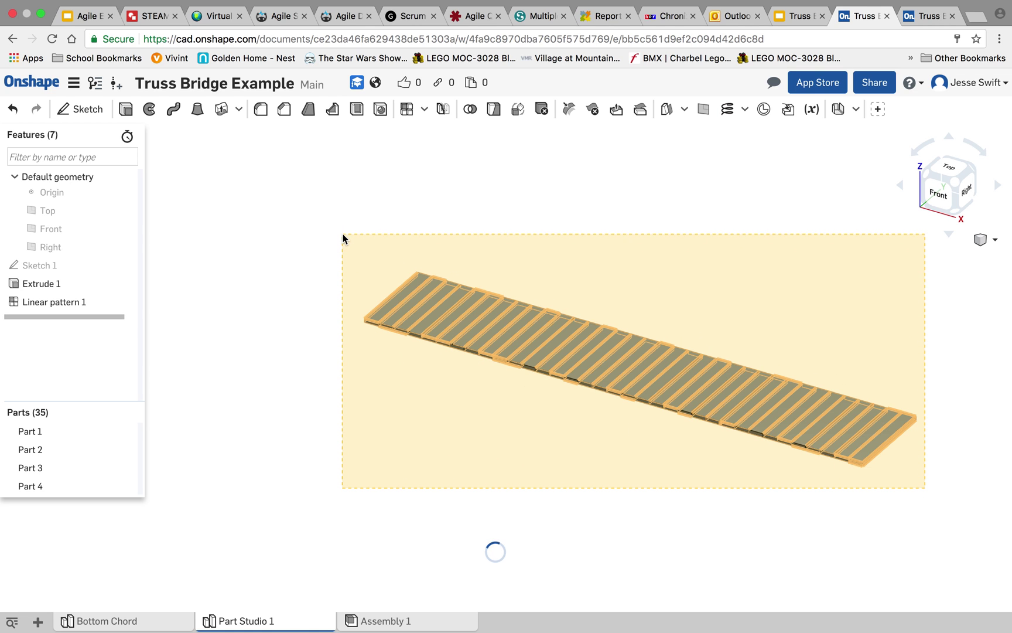
- Give all 35 deck parts the brown appearance C1761C, then deselect them
{"action": "right_click", "coordinate": [513, 332]}
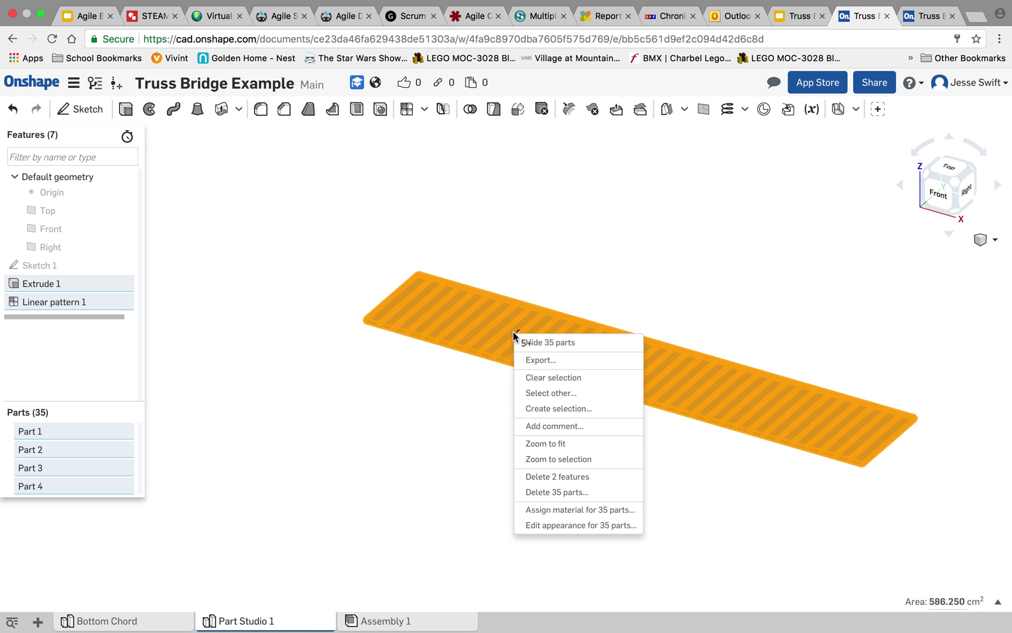
{"action": "left_click", "coordinate": [556, 525]}
{"action": "left_click", "coordinate": [226, 482]}
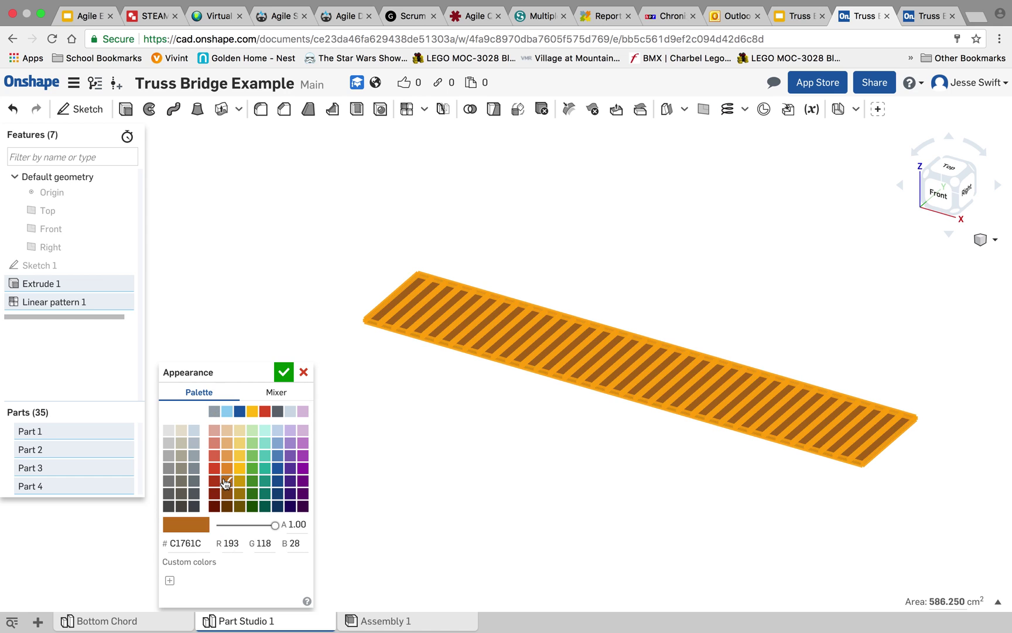
{"action": "left_click", "coordinate": [284, 371]}
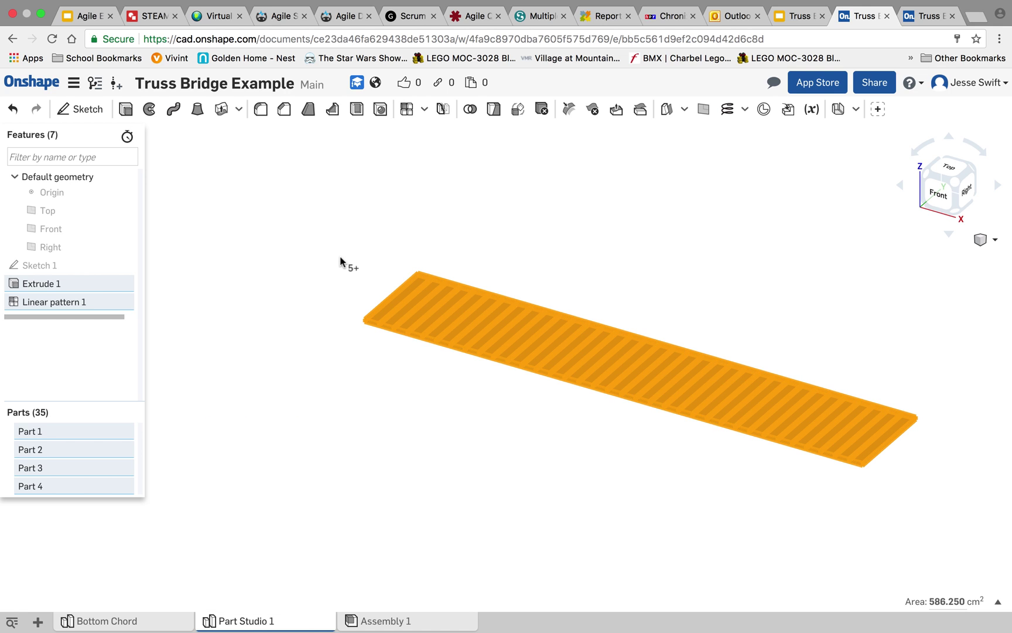
{"action": "left_click", "coordinate": [324, 258]}
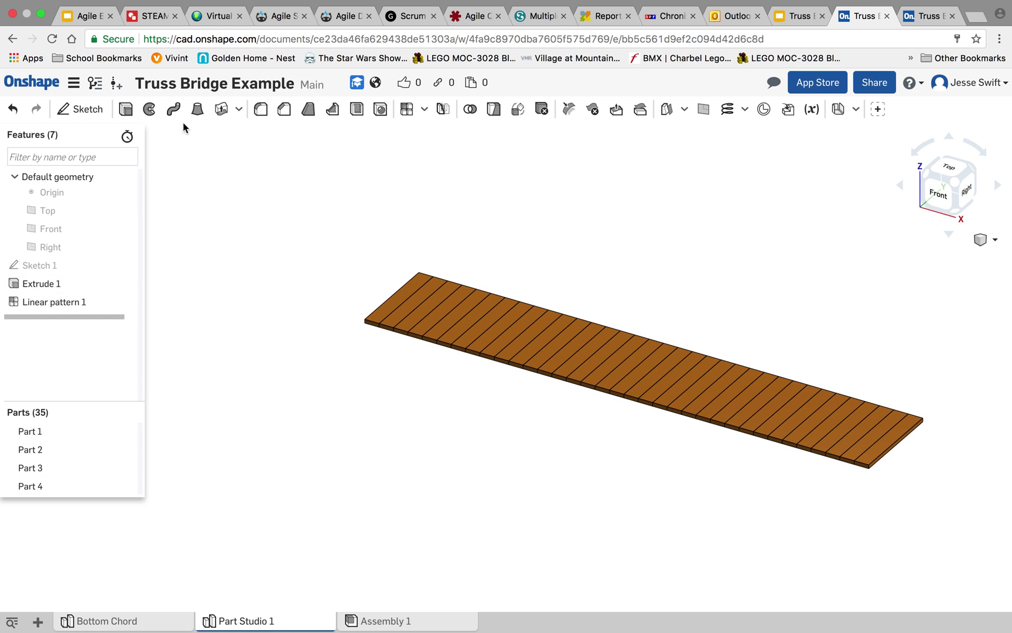
- Start Sketch 2 on a plank's top face, abandoning a first circle attempt
{"action": "left_click", "coordinate": [102, 112]}
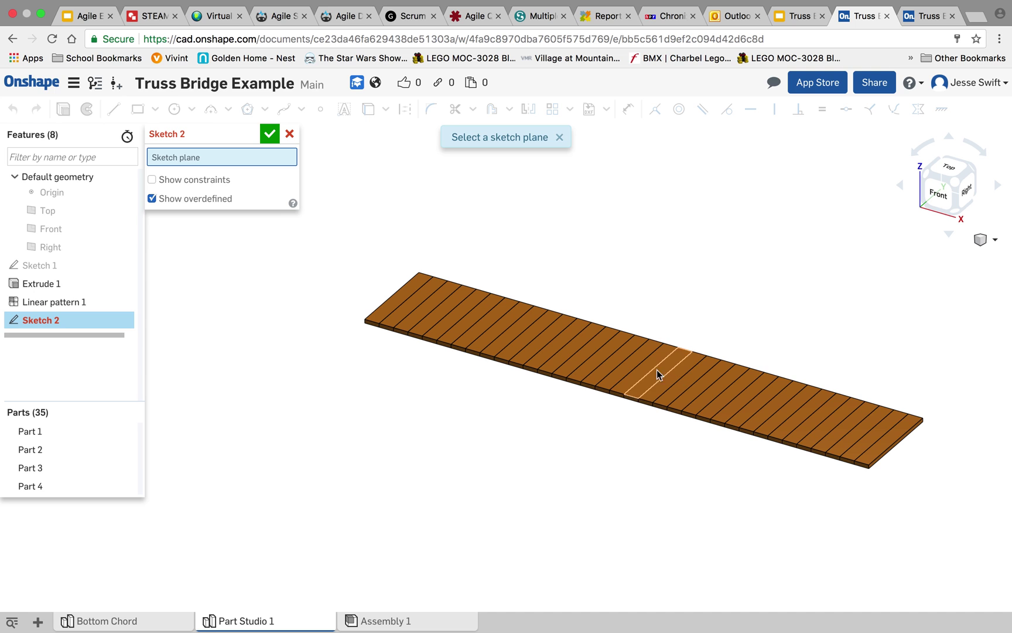
{"action": "scroll", "coordinate": [630, 361], "scroll_direction": "up", "scroll_amount": 3}
{"action": "scroll", "coordinate": [659, 374], "scroll_direction": "up", "scroll_amount": 3}
{"action": "scroll", "coordinate": [680, 374], "scroll_direction": "up", "scroll_amount": 2}
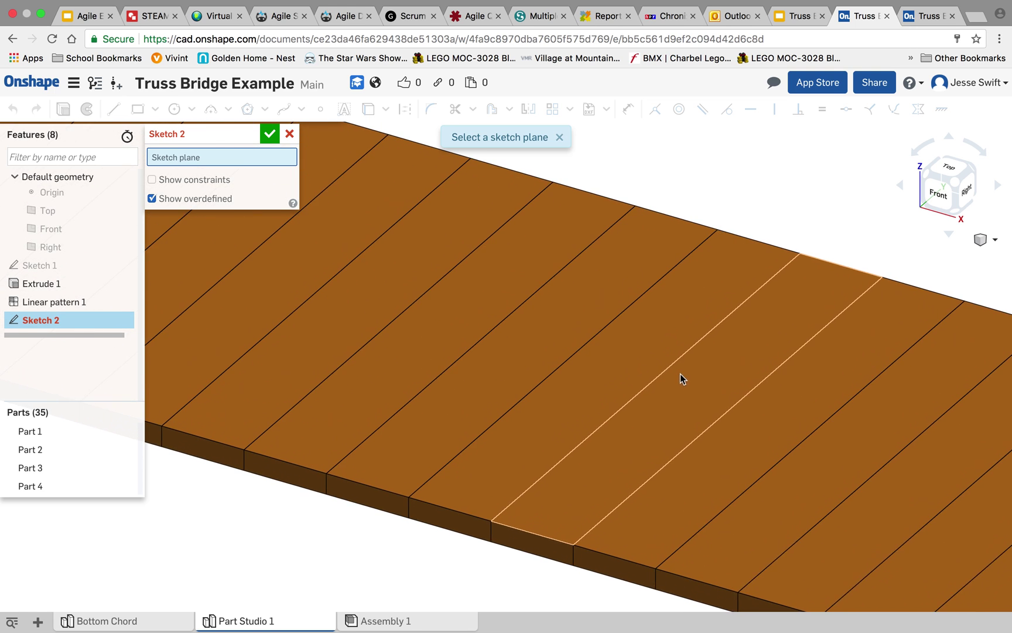
{"action": "scroll", "coordinate": [691, 380], "scroll_direction": "up", "scroll_amount": 1}
{"action": "left_click", "coordinate": [690, 381]}
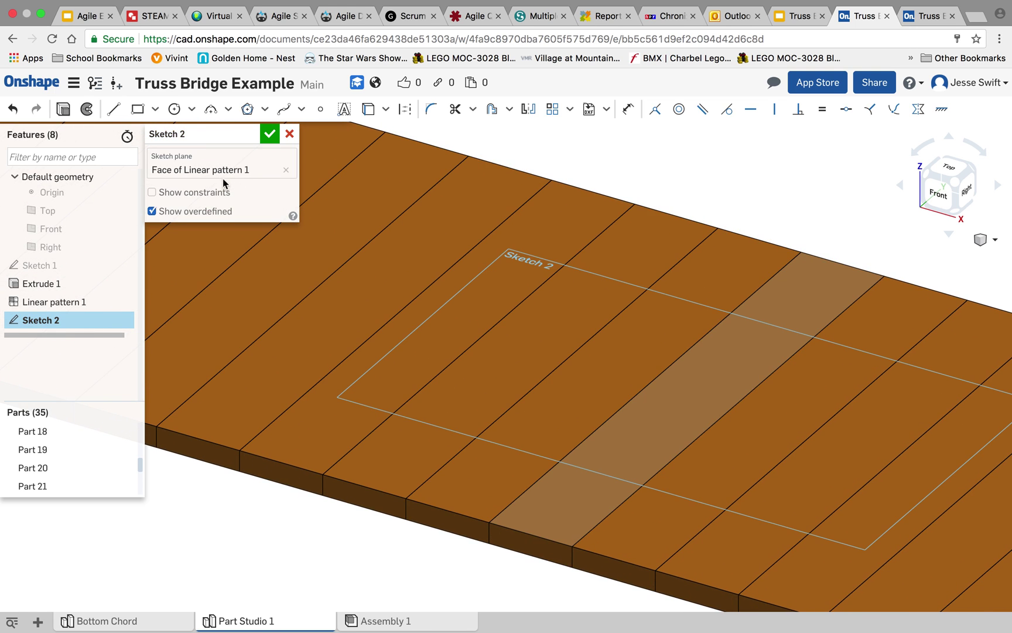
{"action": "left_click", "coordinate": [171, 112]}
{"action": "left_click", "coordinate": [833, 260]}
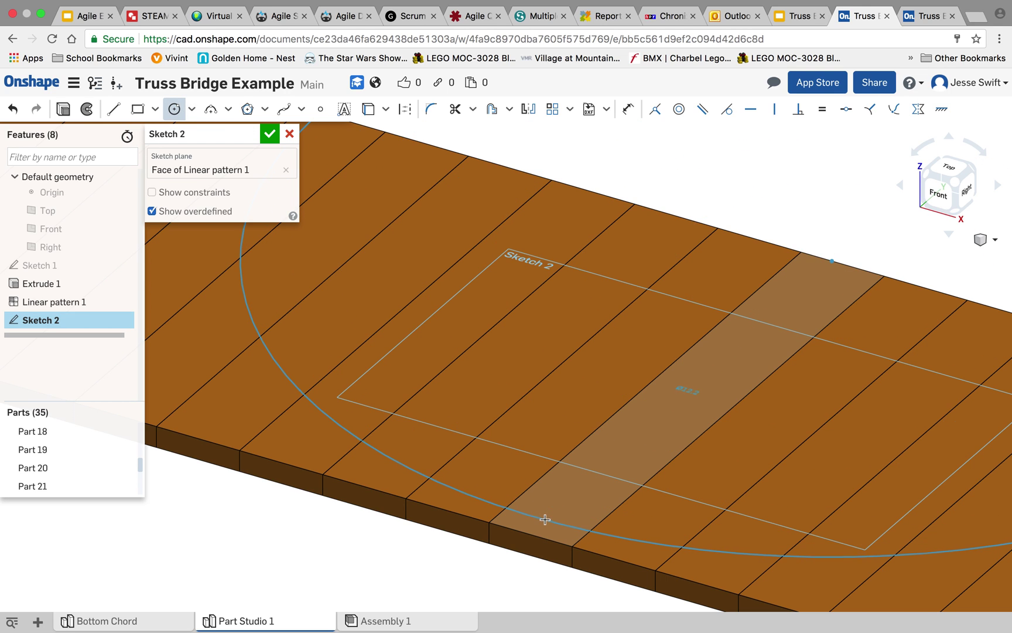
{"action": "left_click", "coordinate": [114, 108]}
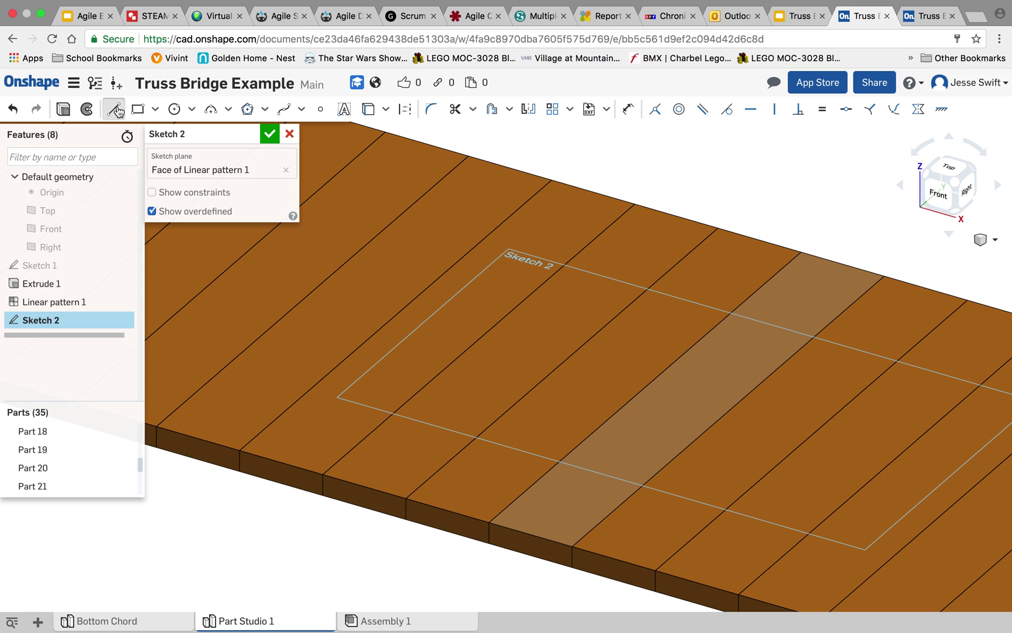
- Draw a line across the middle board and a diameter-1 circle centred on it
{"action": "left_click", "coordinate": [835, 262]}
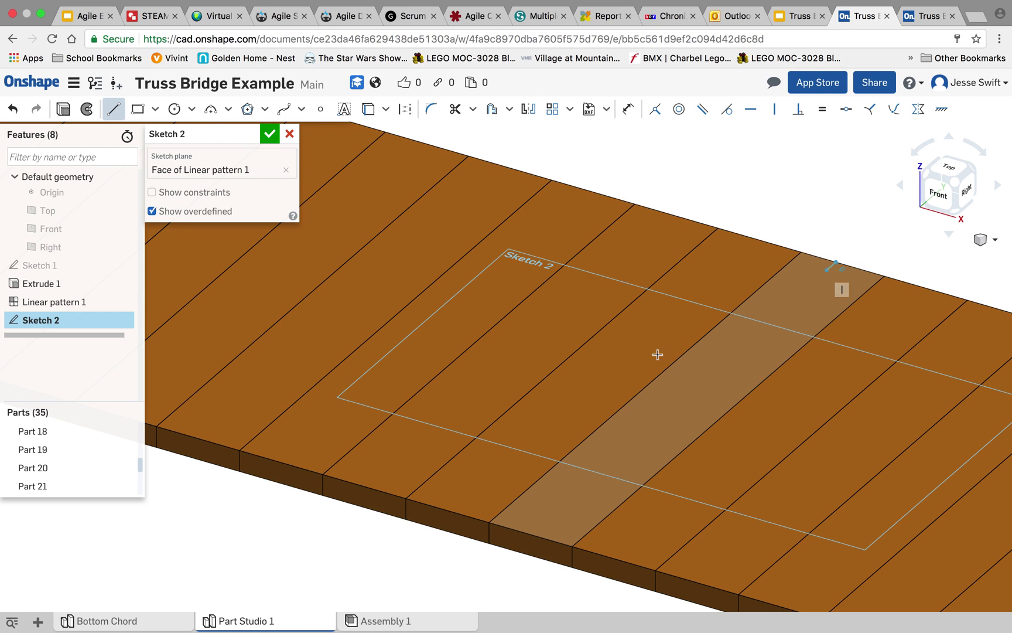
{"action": "left_click", "coordinate": [552, 544]}
{"action": "key", "text": "Escape"}
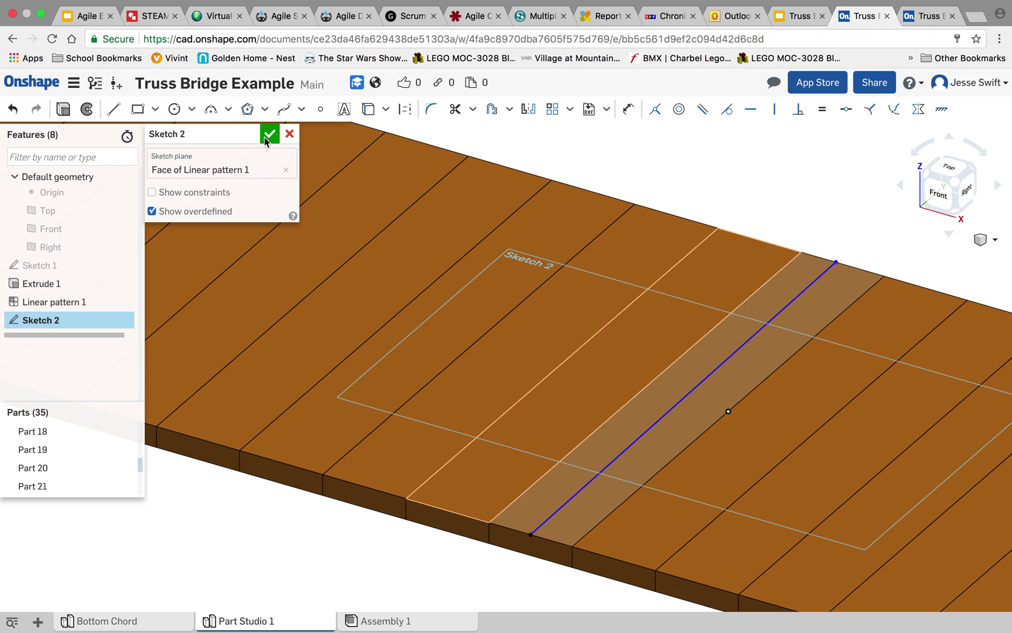
{"action": "left_click", "coordinate": [173, 112]}
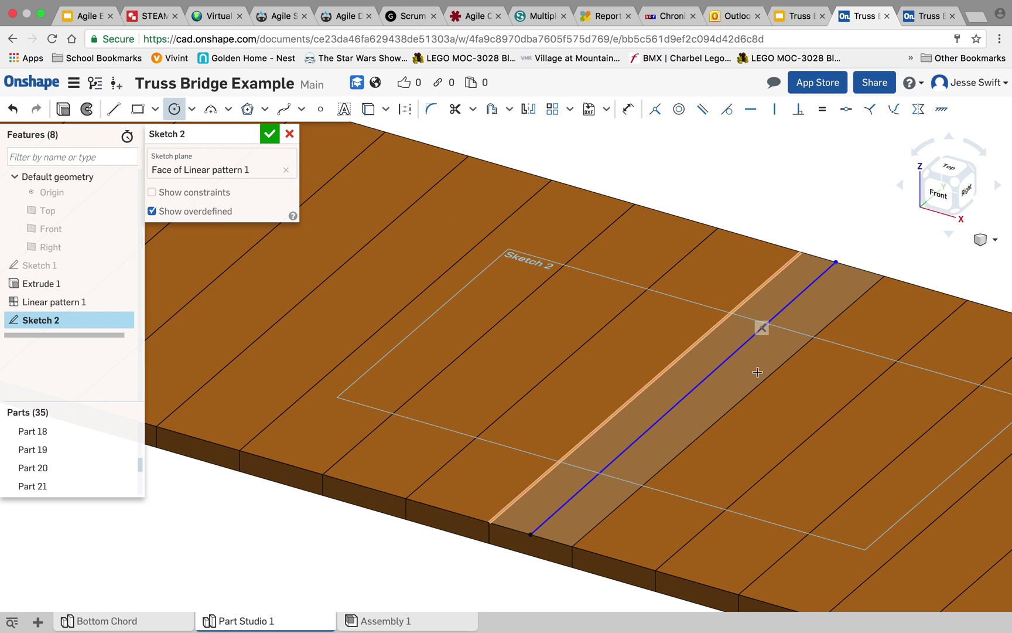
{"action": "left_click", "coordinate": [701, 383]}
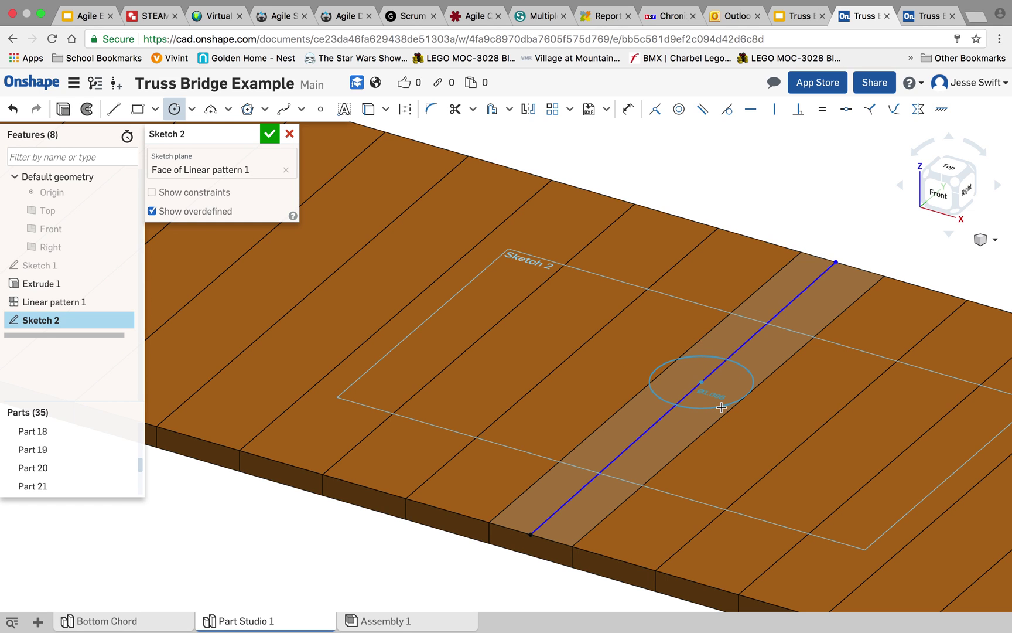
{"action": "left_click", "coordinate": [721, 406]}
{"action": "type", "text": "1"}
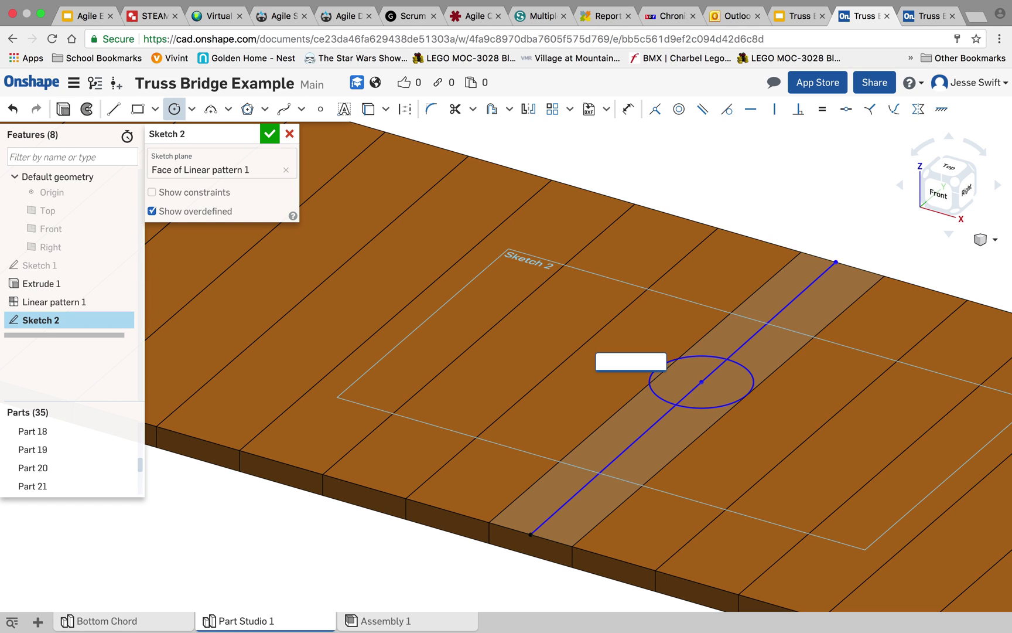
{"action": "key", "text": "Return"}
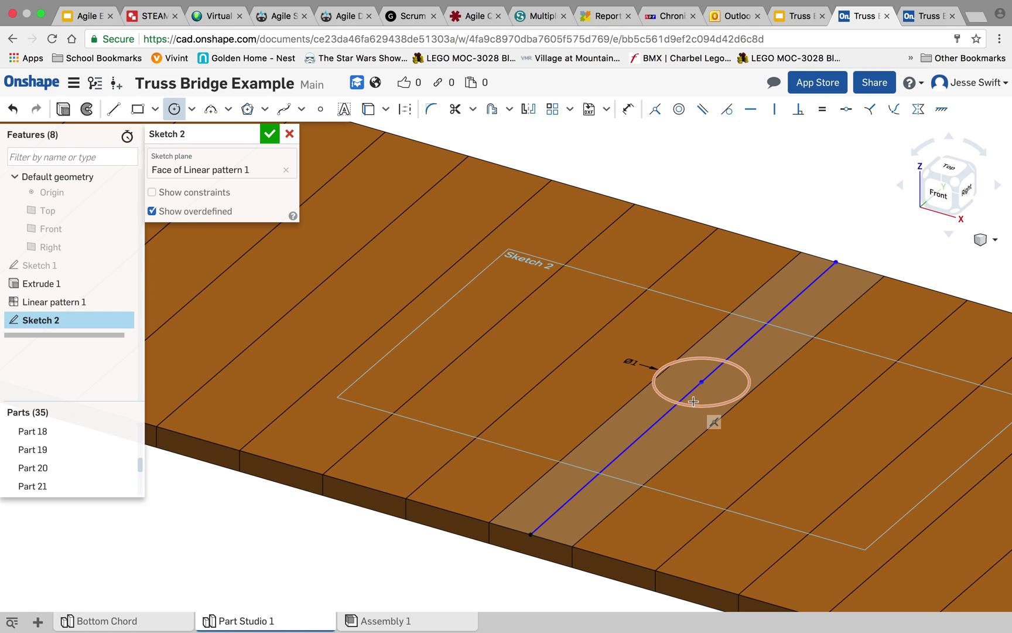
- Close Sketch 2 and cut the circle through all slats, merging with all parts
{"action": "left_click", "coordinate": [269, 134]}
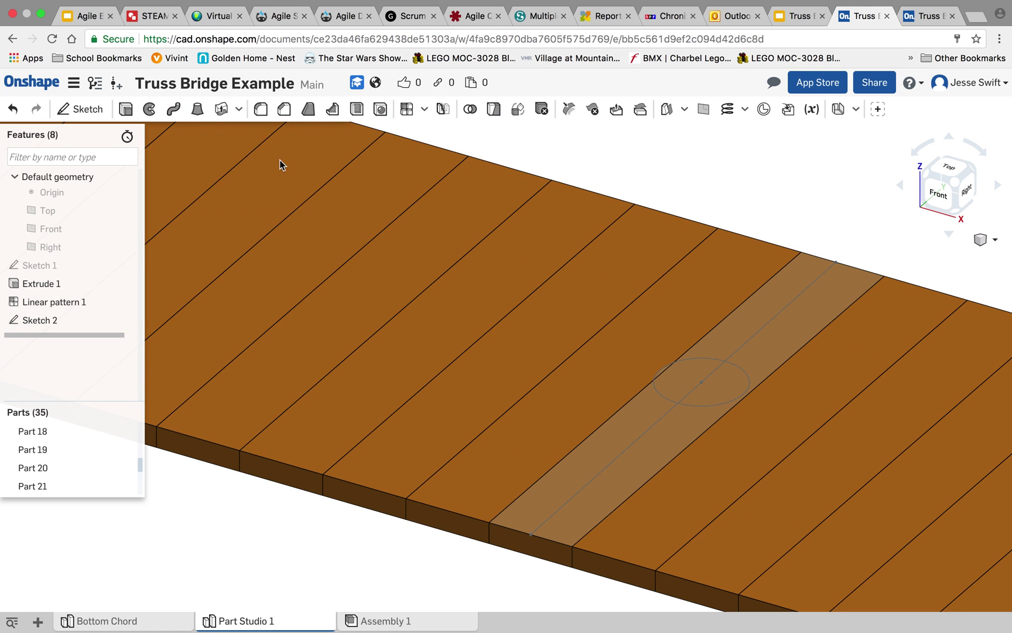
{"action": "left_click", "coordinate": [124, 114]}
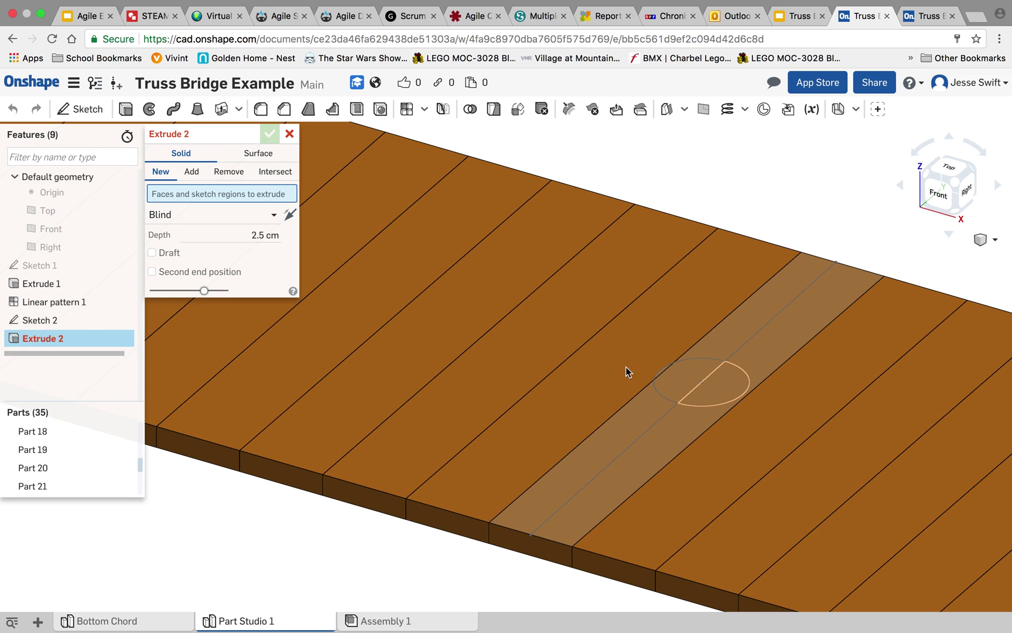
{"action": "left_click", "coordinate": [229, 170]}
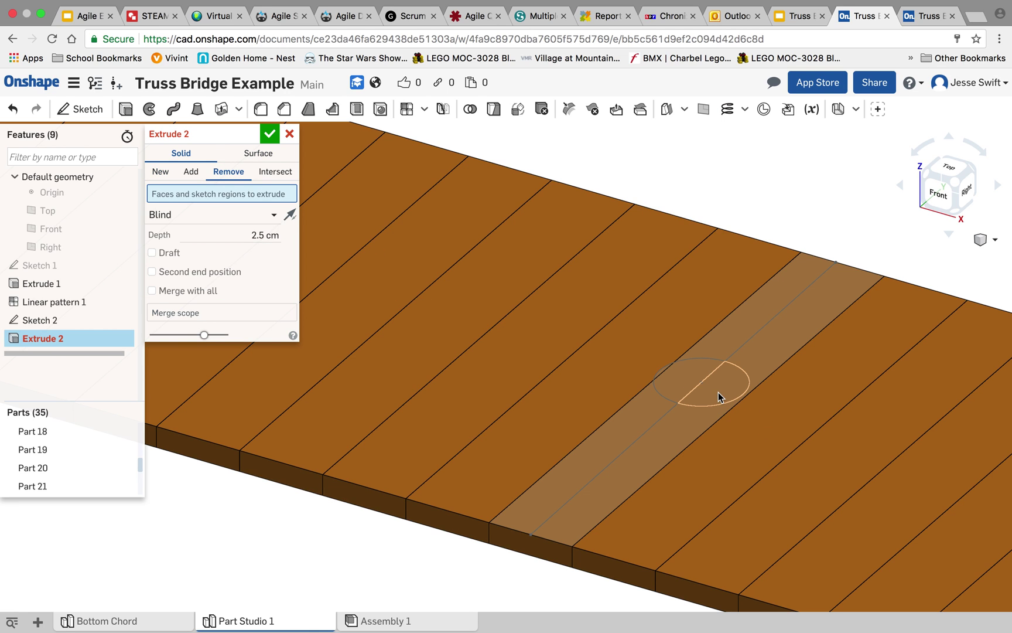
{"action": "left_click", "coordinate": [720, 397]}
{"action": "left_click", "coordinate": [226, 230]}
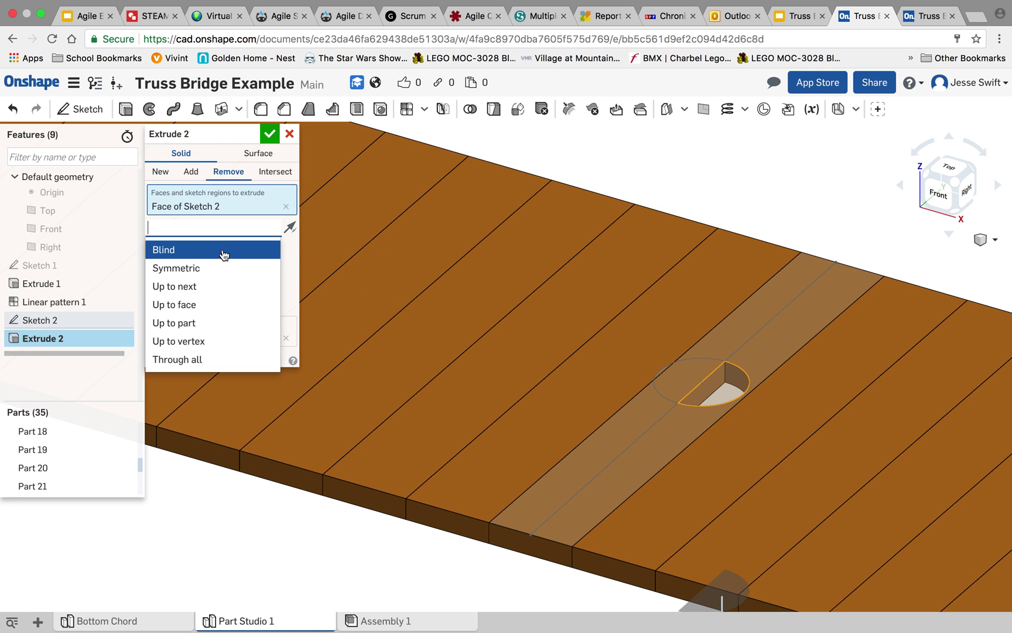
{"action": "left_click", "coordinate": [200, 355]}
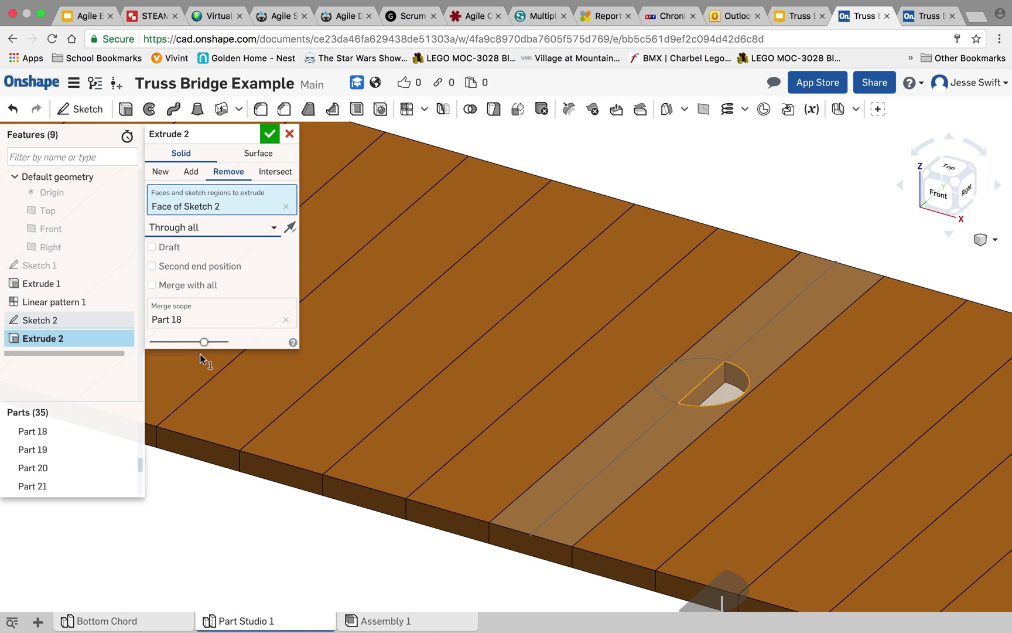
{"action": "left_click", "coordinate": [696, 368]}
{"action": "scroll", "coordinate": [676, 371], "scroll_direction": "up", "scroll_amount": 2}
{"action": "scroll", "coordinate": [664, 364], "scroll_direction": "up", "scroll_amount": 2}
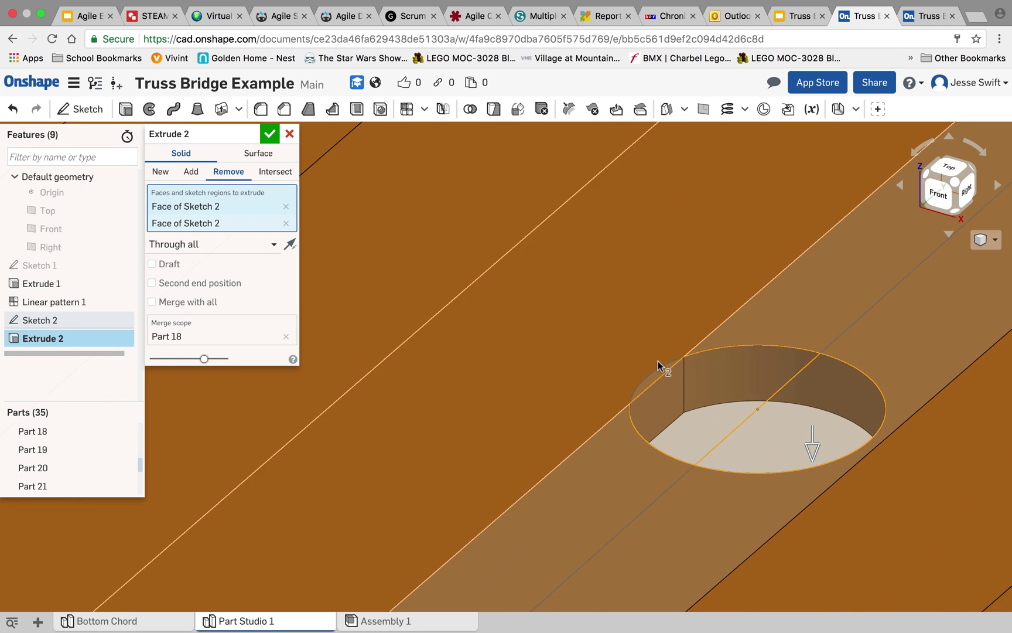
{"action": "scroll", "coordinate": [657, 376], "scroll_direction": "up", "scroll_amount": 2}
{"action": "scroll", "coordinate": [655, 388], "scroll_direction": "up", "scroll_amount": 1}
{"action": "left_click", "coordinate": [651, 386]}
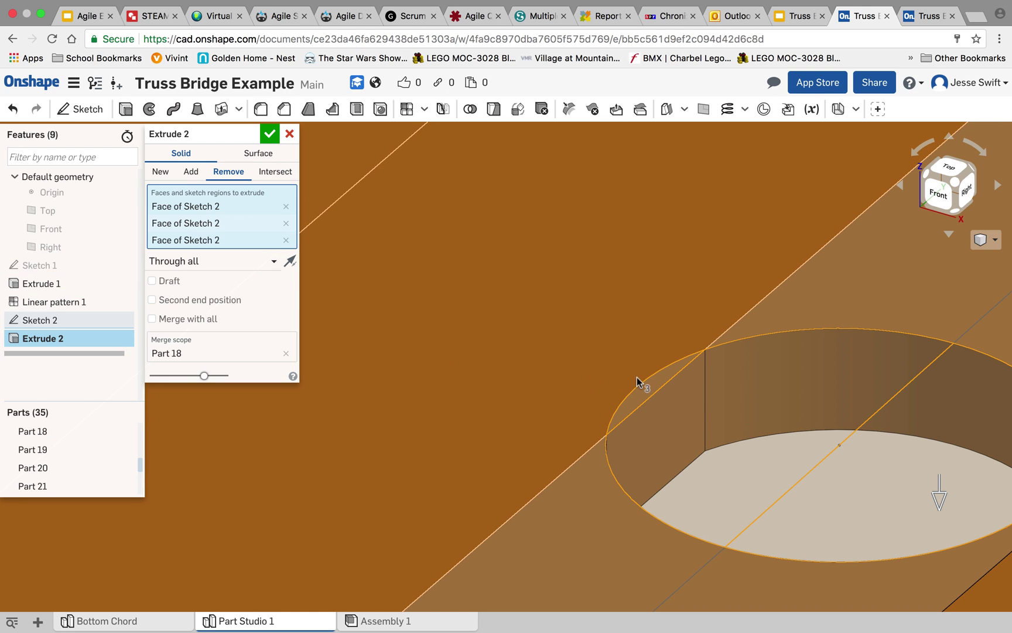
{"action": "left_click", "coordinate": [153, 319]}
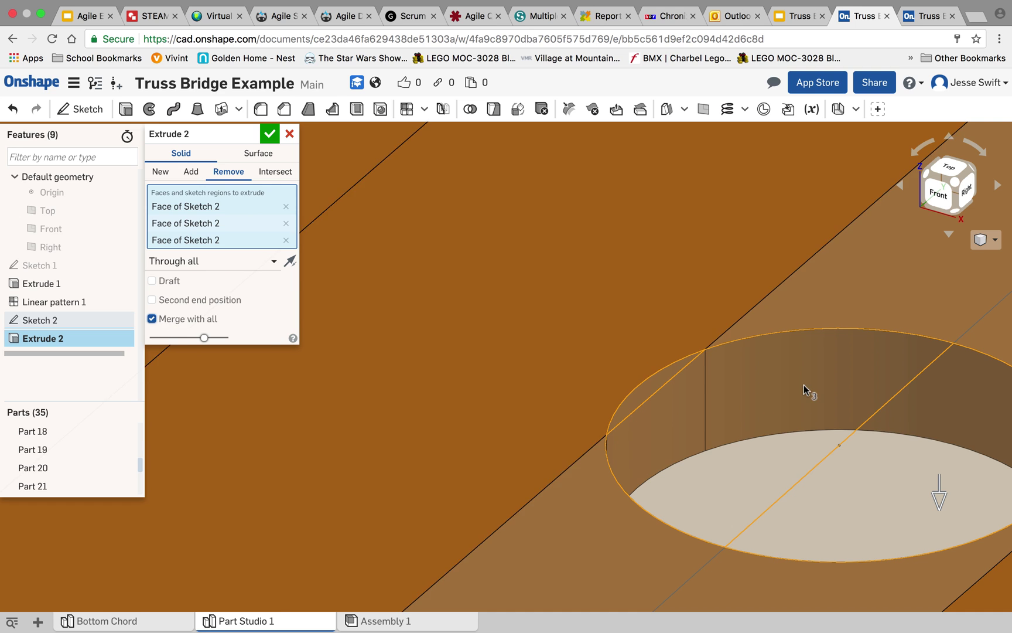
{"action": "scroll", "coordinate": [804, 384], "scroll_direction": "down", "scroll_amount": 5}
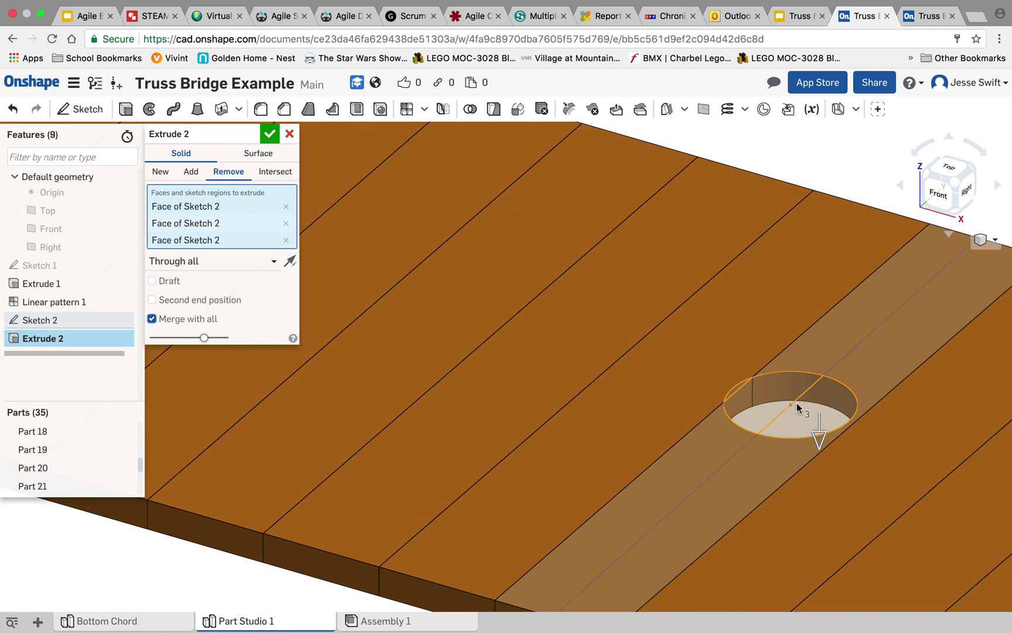
{"action": "scroll", "coordinate": [796, 403], "scroll_direction": "down", "scroll_amount": 4}
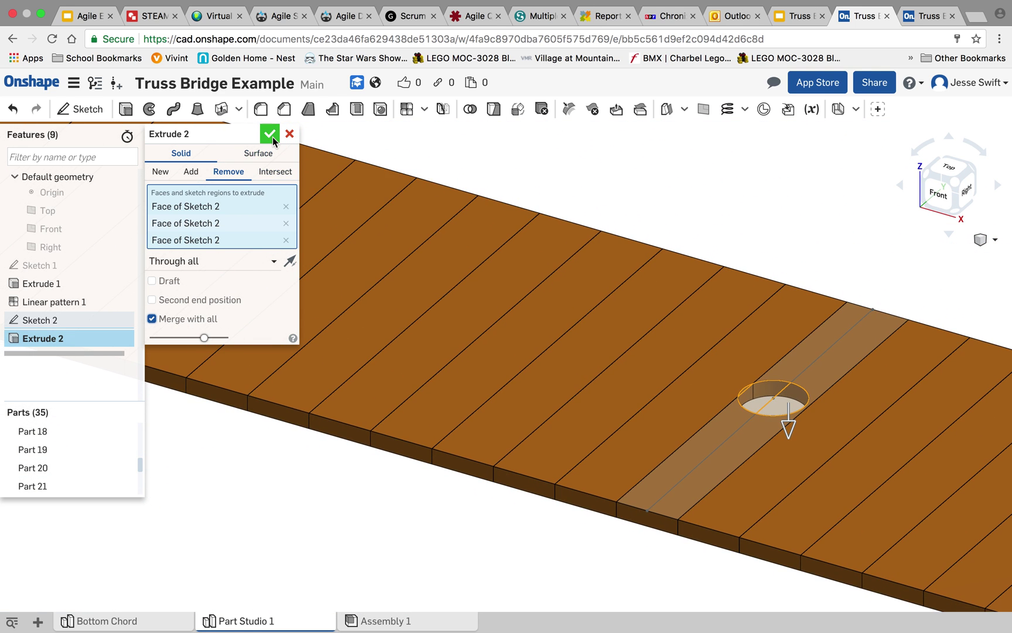
{"action": "left_click", "coordinate": [271, 135]}
{"action": "scroll", "coordinate": [772, 417], "scroll_direction": "down", "scroll_amount": 3}
{"action": "scroll", "coordinate": [775, 419], "scroll_direction": "down", "scroll_amount": 3}
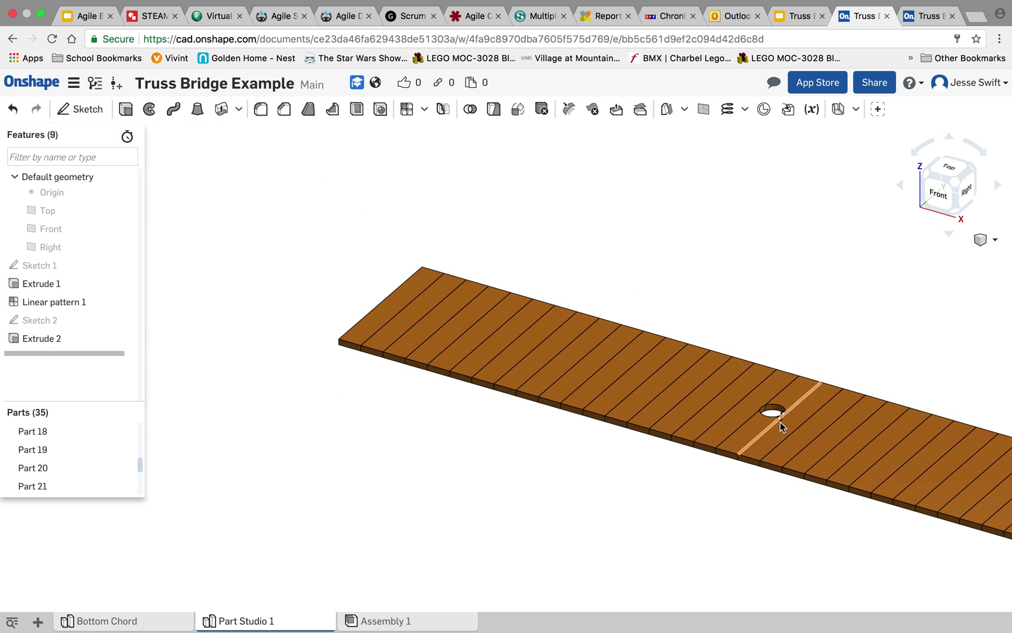
{"action": "scroll", "coordinate": [780, 421], "scroll_direction": "down", "scroll_amount": 3}
{"action": "scroll", "coordinate": [825, 432], "scroll_direction": "down", "scroll_amount": 3}
{"action": "left_click", "coordinate": [985, 240]}
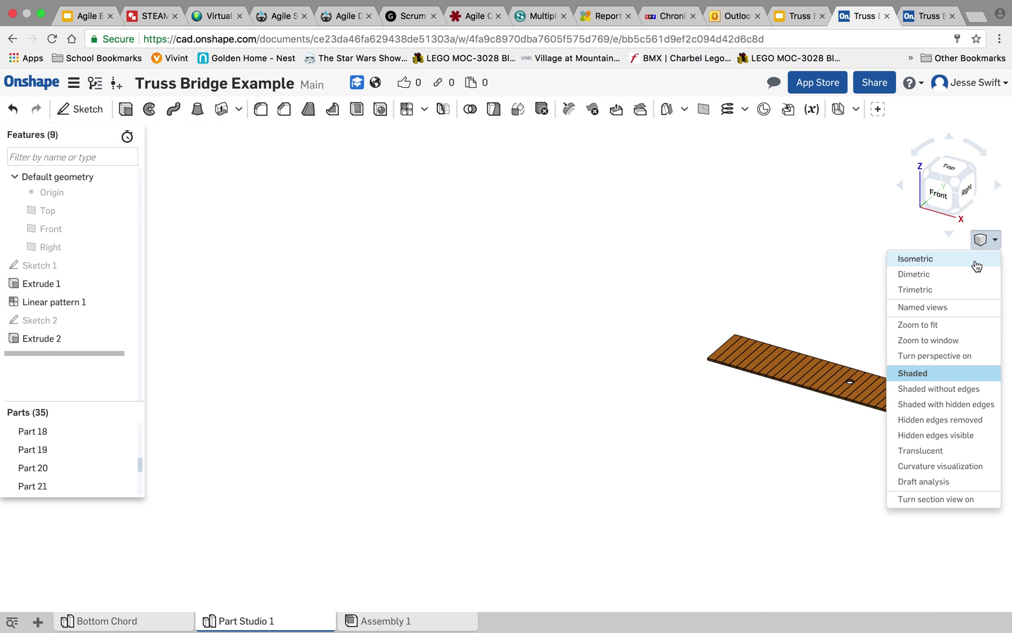
{"action": "left_click", "coordinate": [918, 324]}
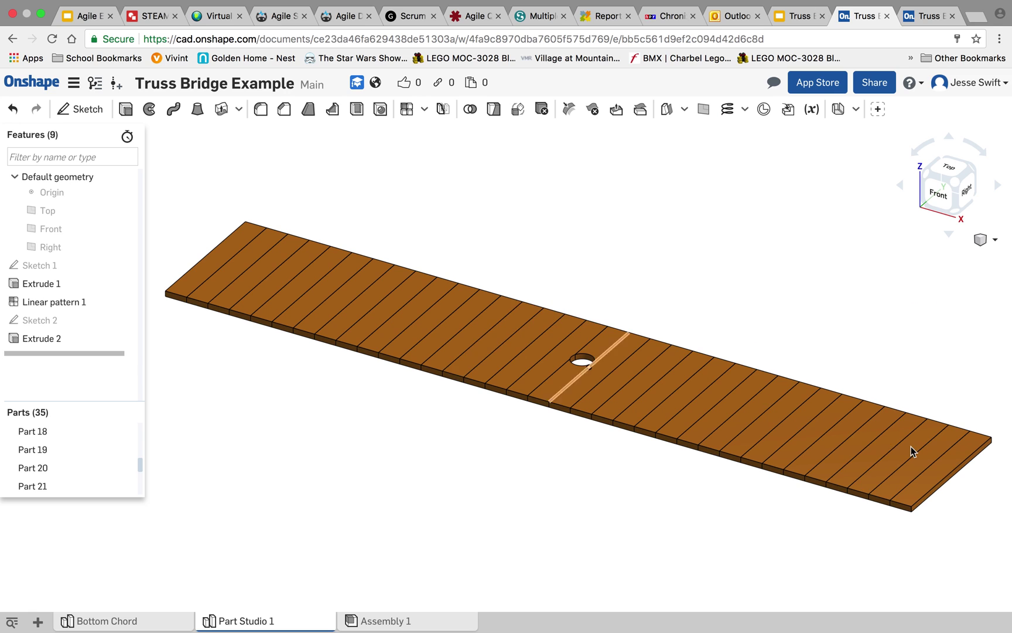
- Rename the Part Studio 1 tab to 'Deck'
{"action": "right_click", "coordinate": [234, 624]}
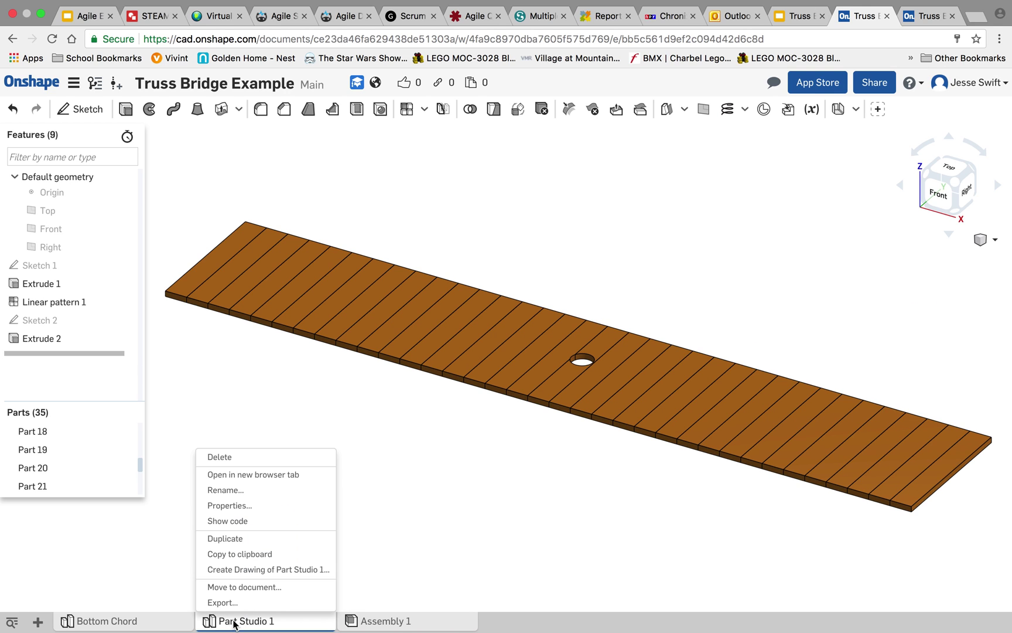
{"action": "left_click", "coordinate": [240, 497]}
{"action": "type", "text": "Deck"}
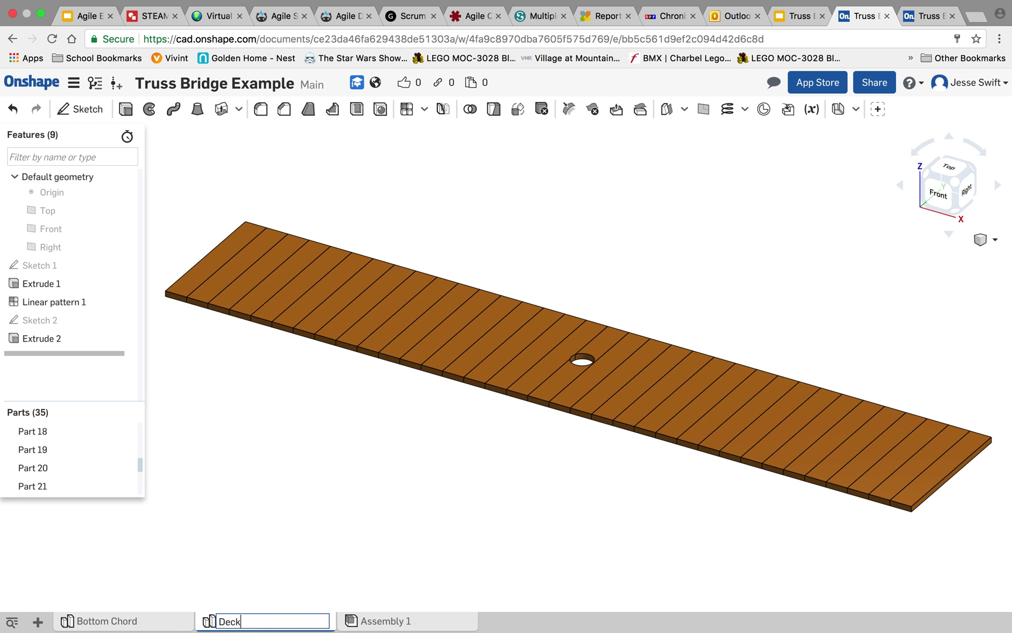
{"action": "key", "text": "Return"}
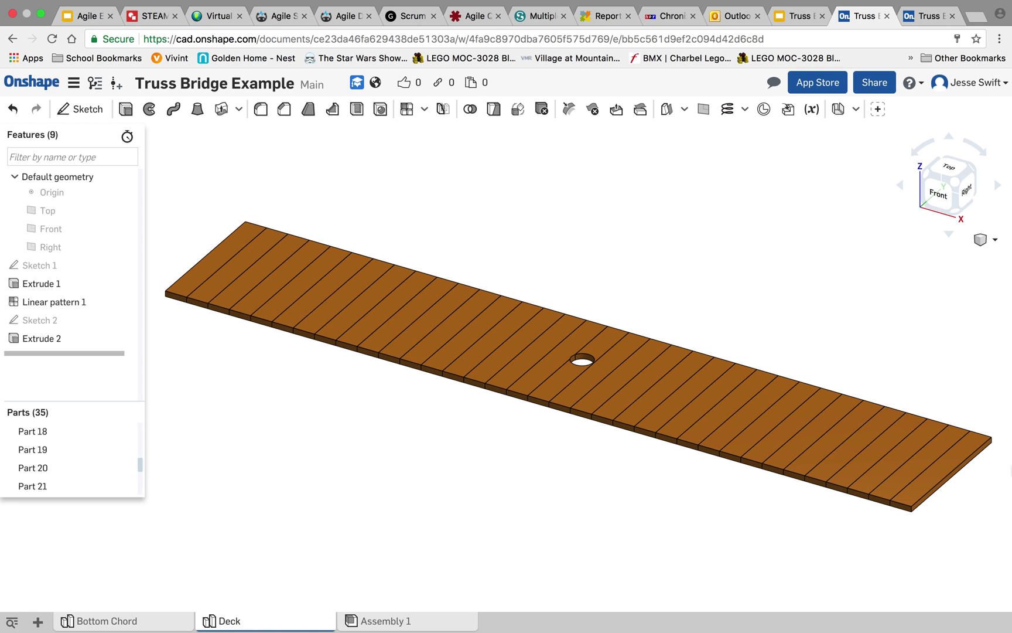